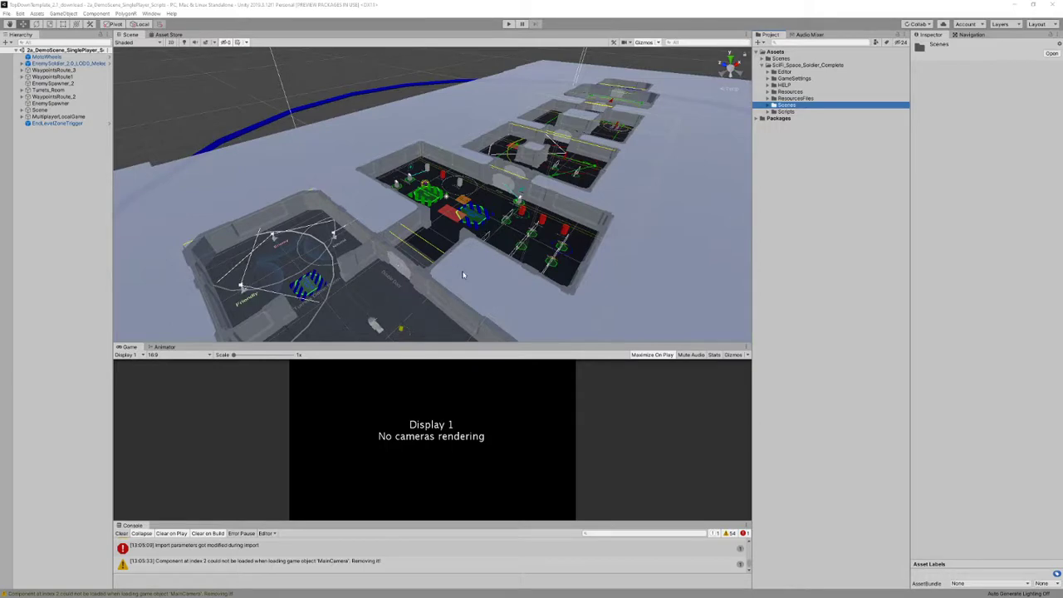
click(374, 253)
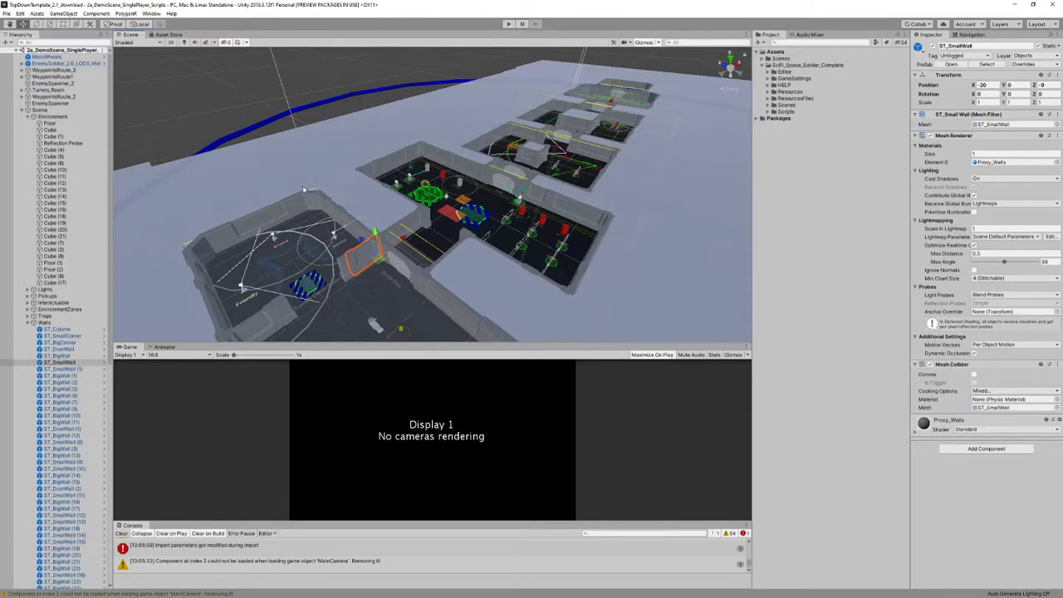
click(22, 110)
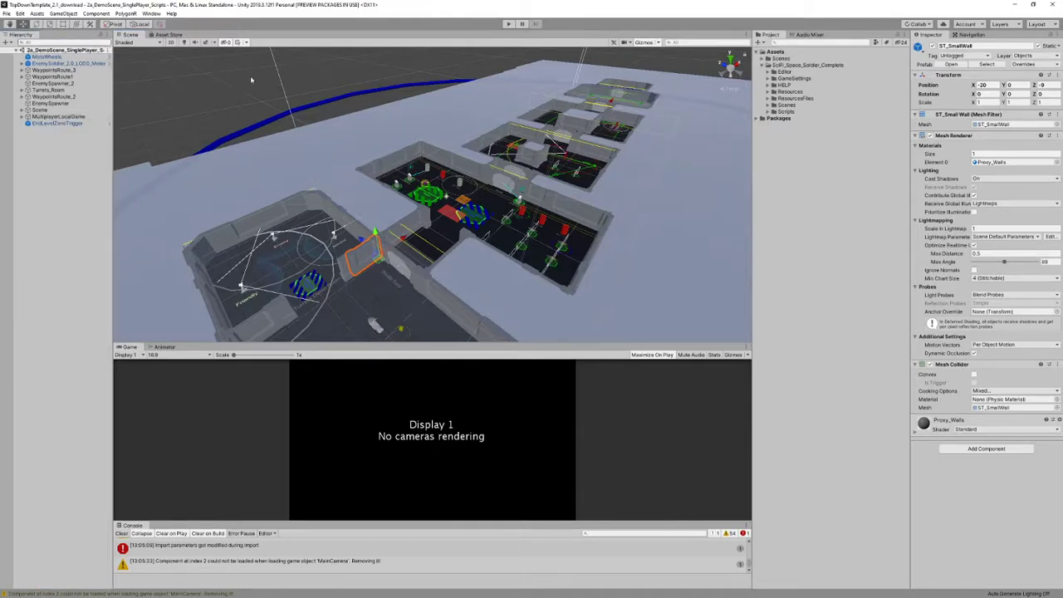
alt+drag(523, 171, 490, 170)
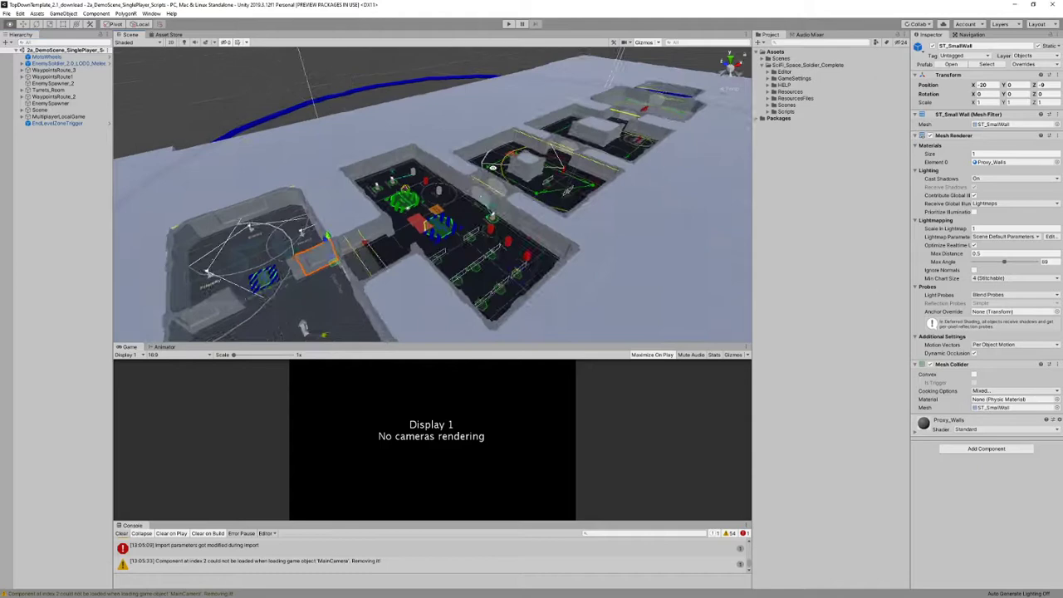
alt+drag(481, 210, 505, 163)
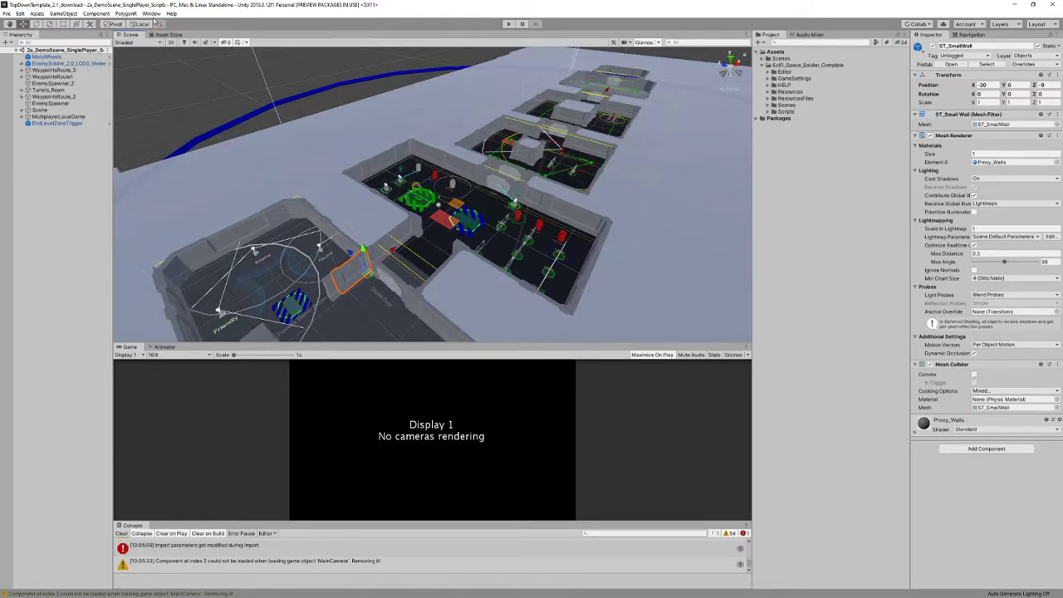
Step: Look up the High Definition RP package details in the Package Manager and close the manager
click(151, 13)
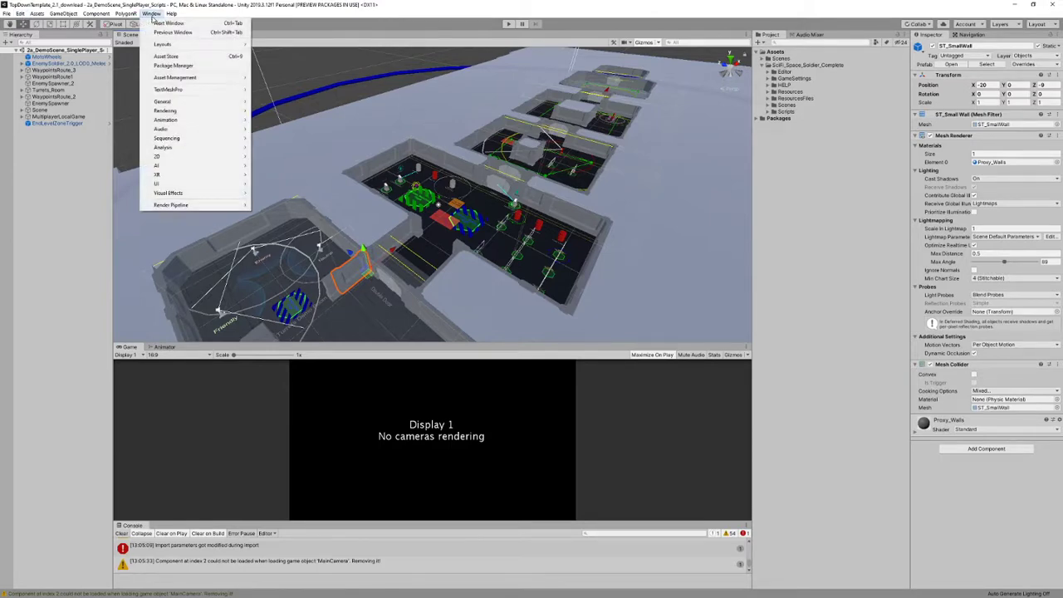
click(172, 65)
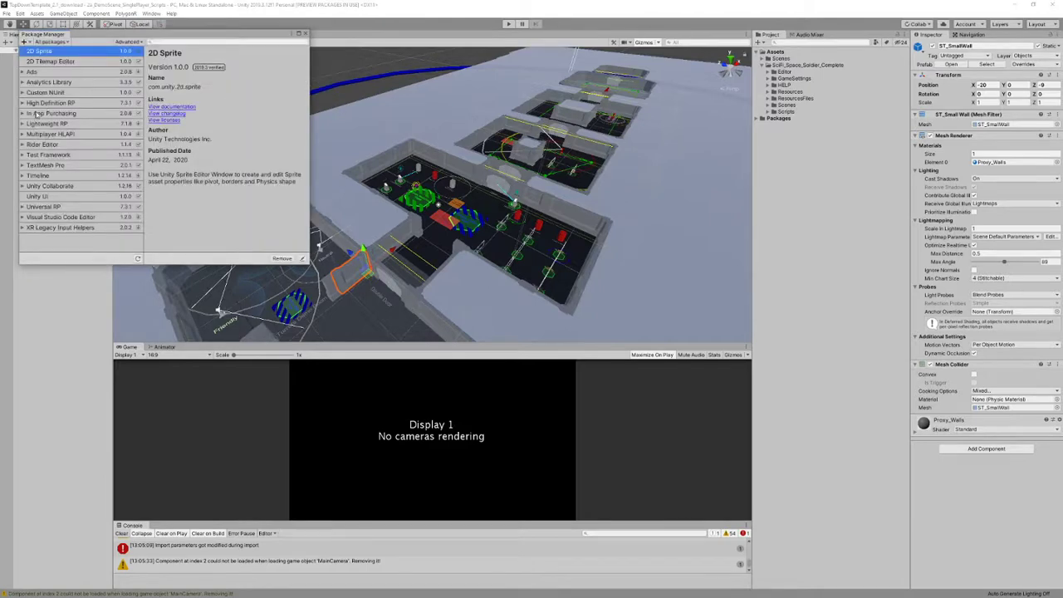
click(47, 104)
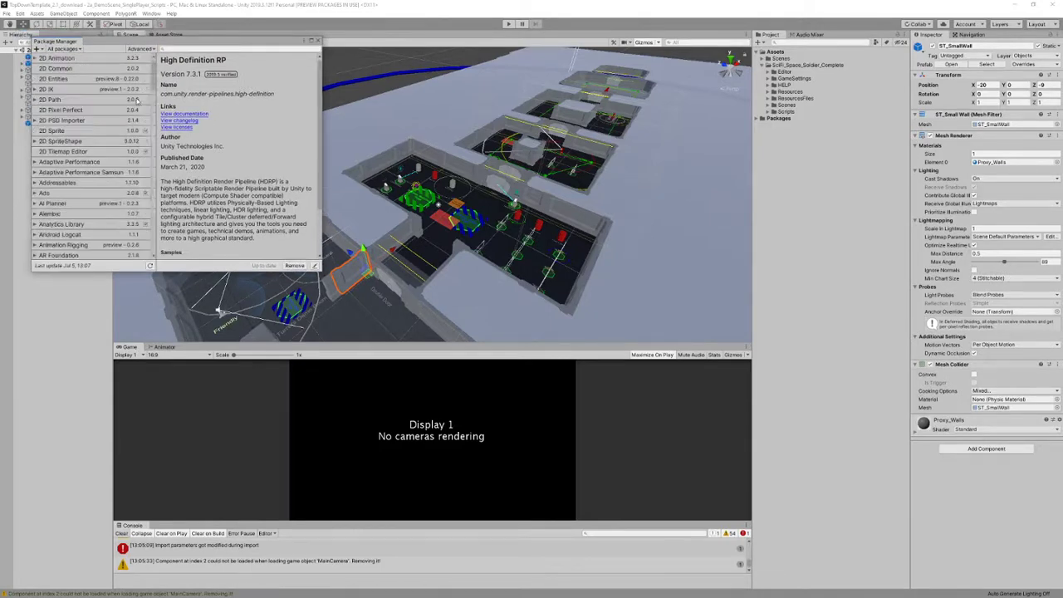
click(72, 88)
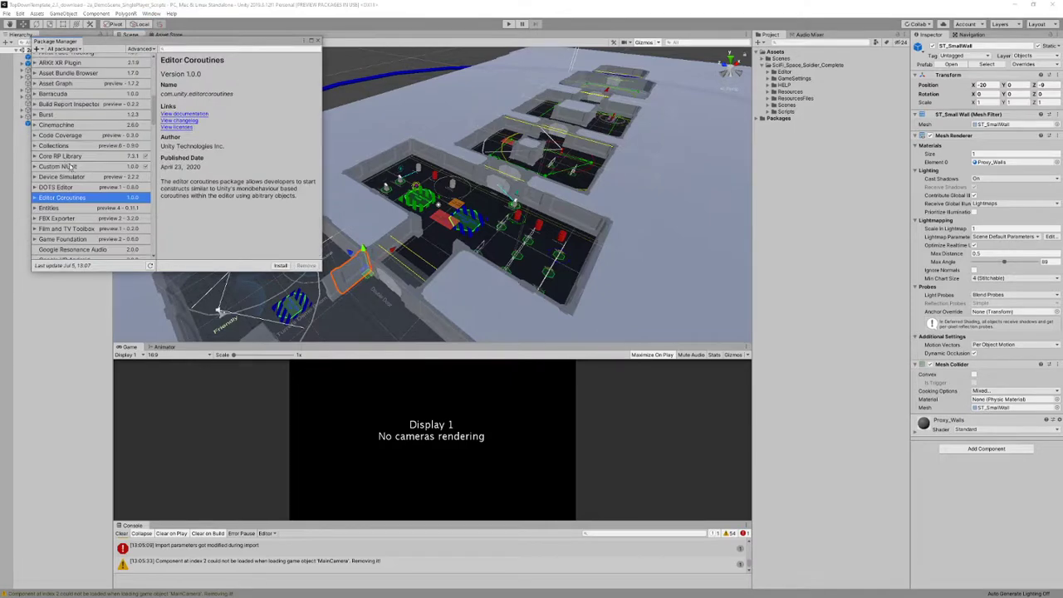
scroll(73, 162, up, 5)
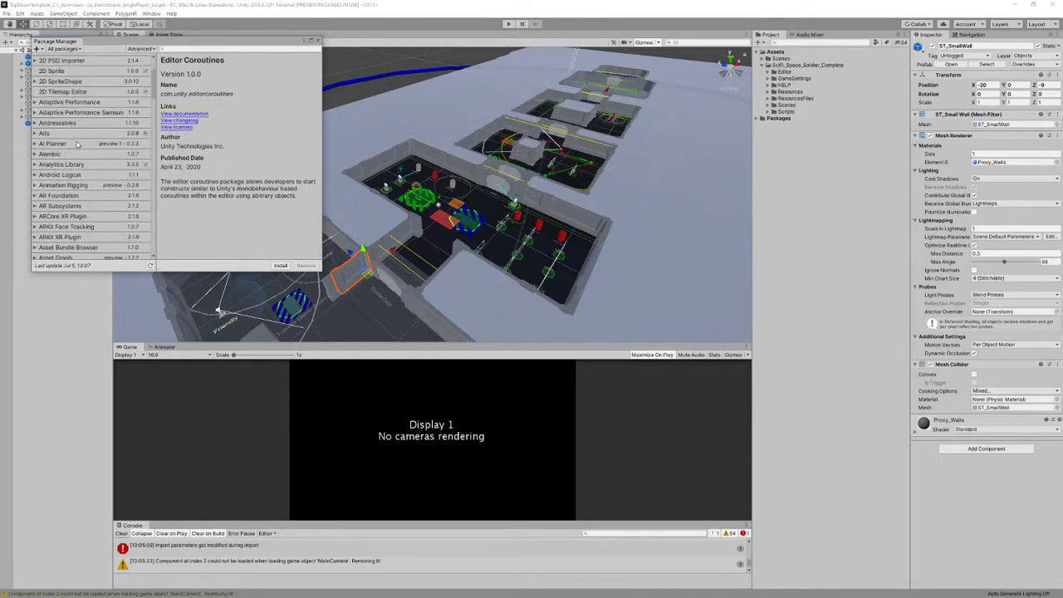
scroll(79, 144, down, 5)
scroll(80, 155, up, 8)
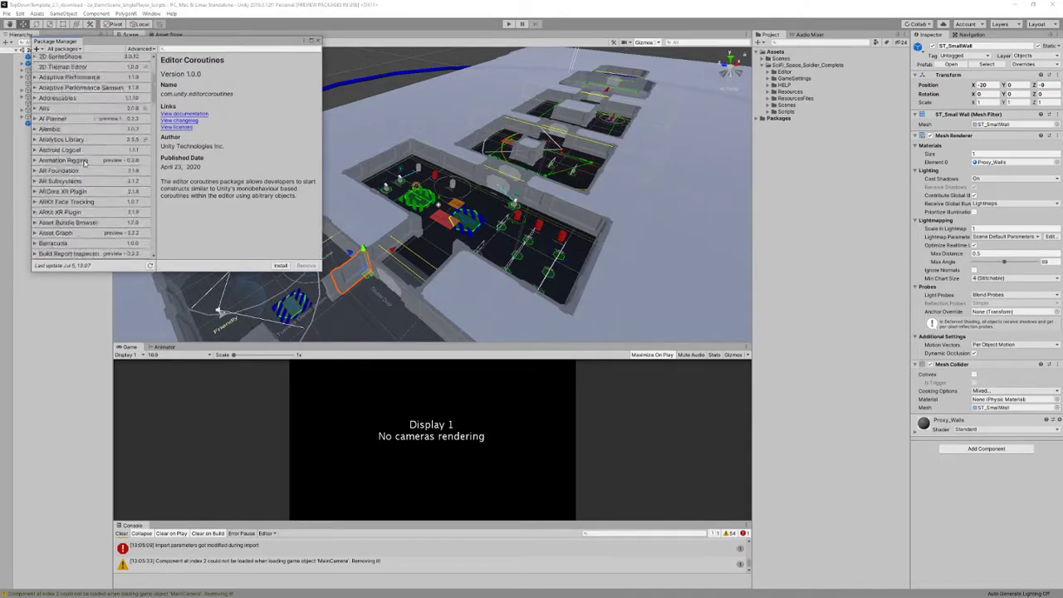
scroll(80, 156, down, 9)
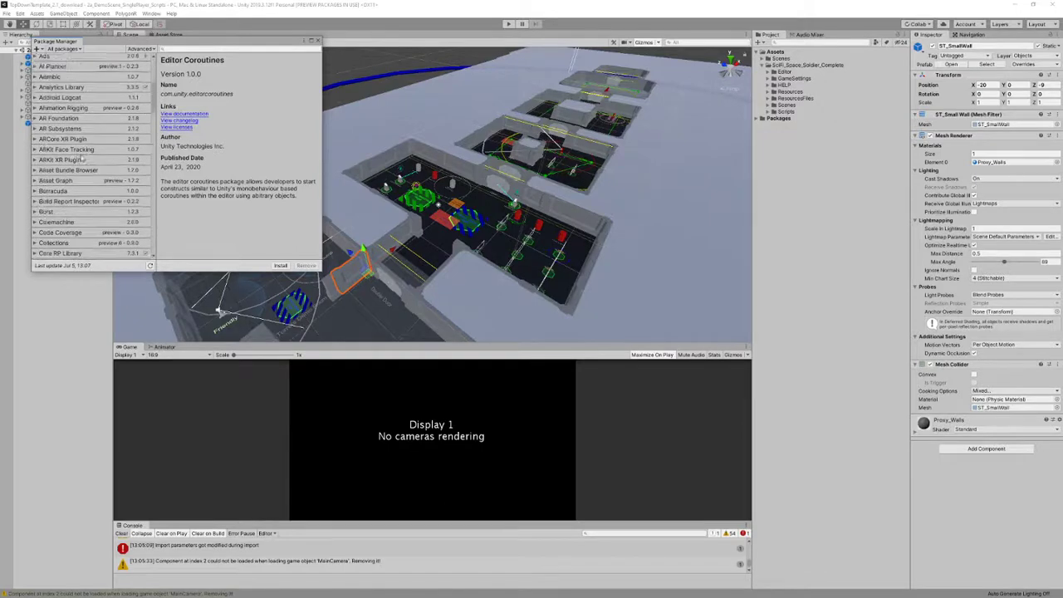
scroll(73, 158, down, 2)
scroll(70, 149, down, 2)
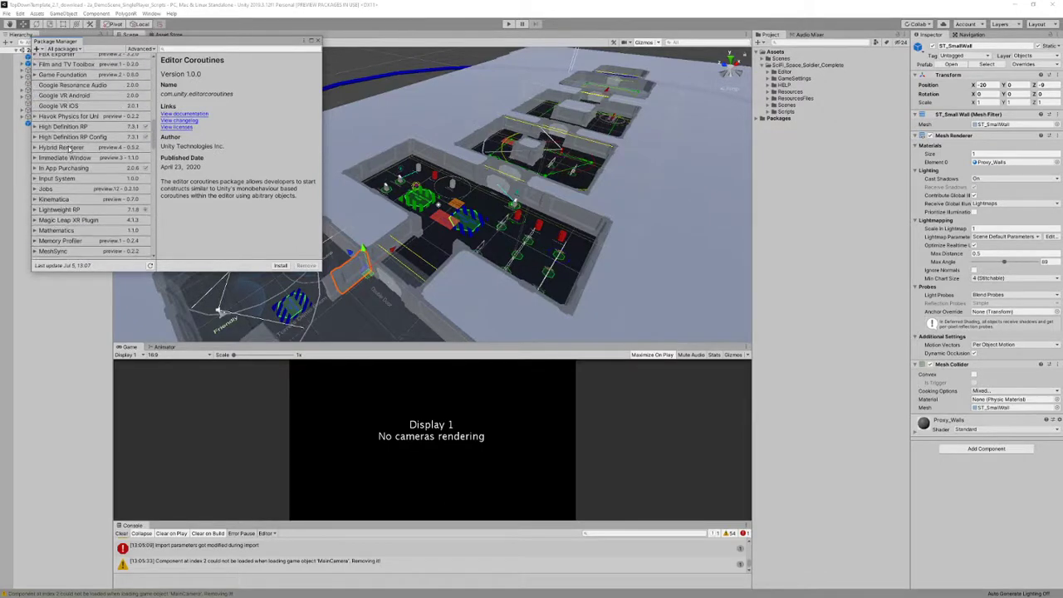
click(72, 129)
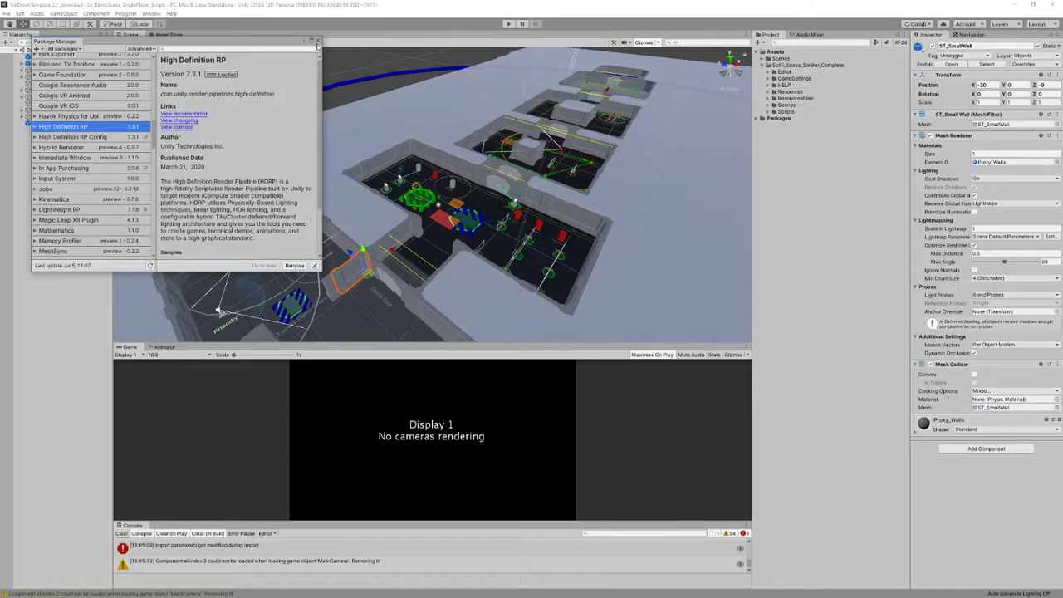
click(318, 40)
Step: Clear all logged messages from the console
alt+drag(440, 203, 478, 186)
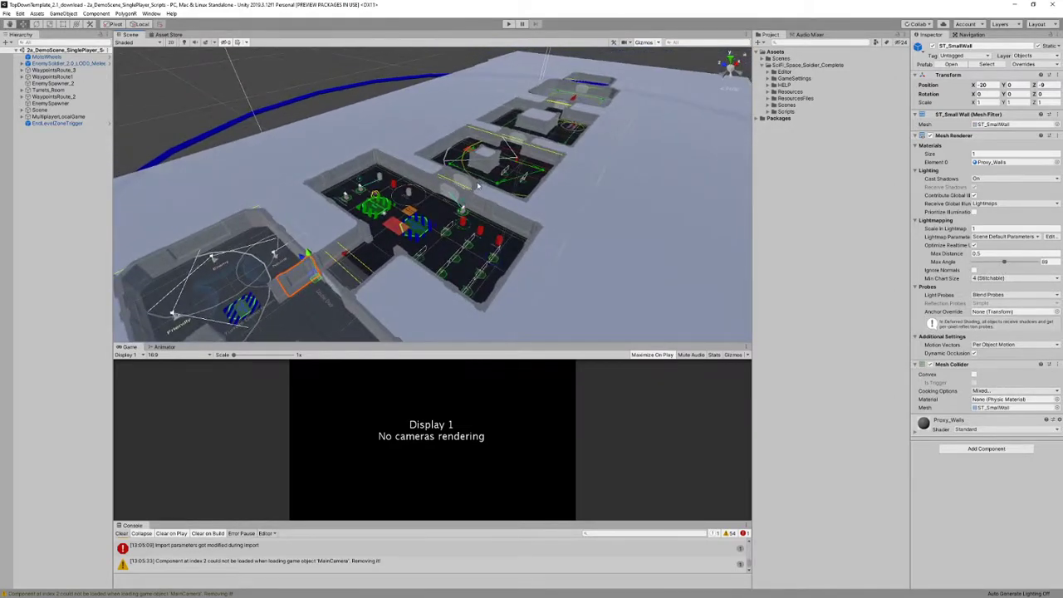
alt+drag(498, 202, 475, 197)
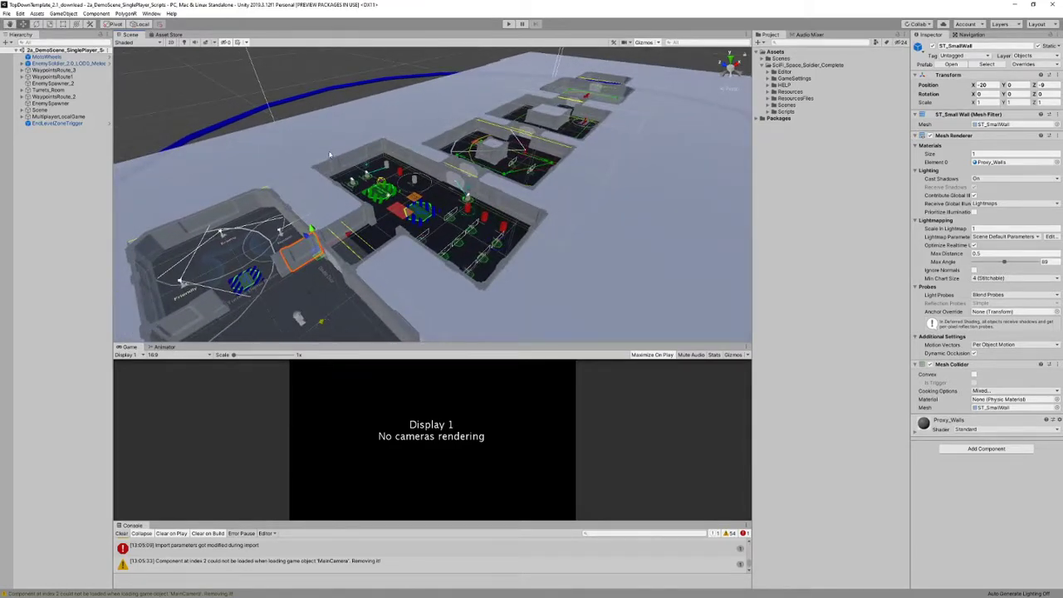
mouse_move(476, 206)
alt+mouse_down()
mouse_move(466, 272)
mouse_move(526, 177)
mouse_move(558, 174)
mouse_move(484, 199)
alt+mouse_up()
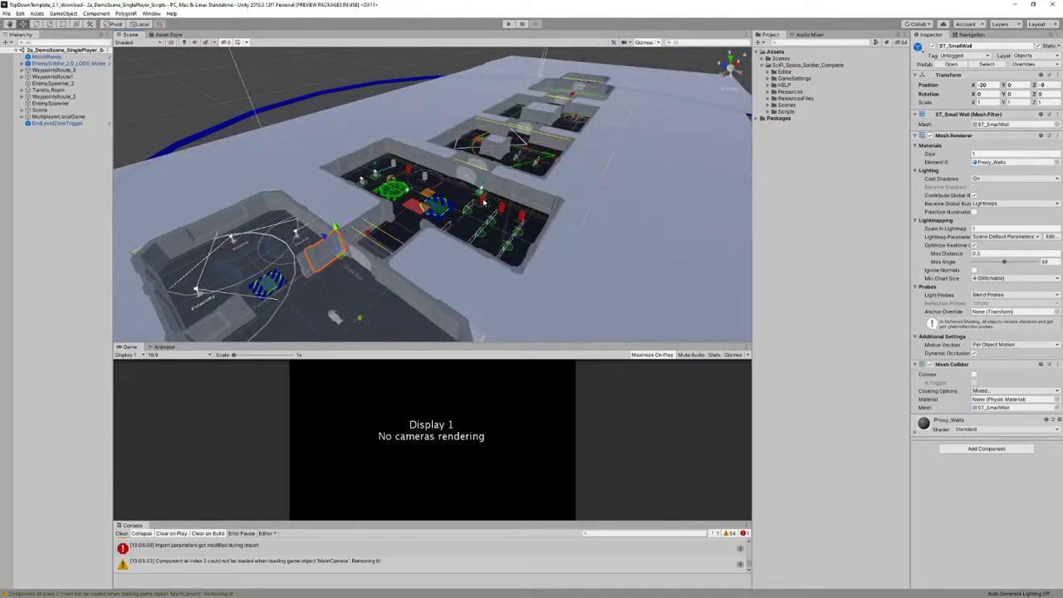
click(122, 534)
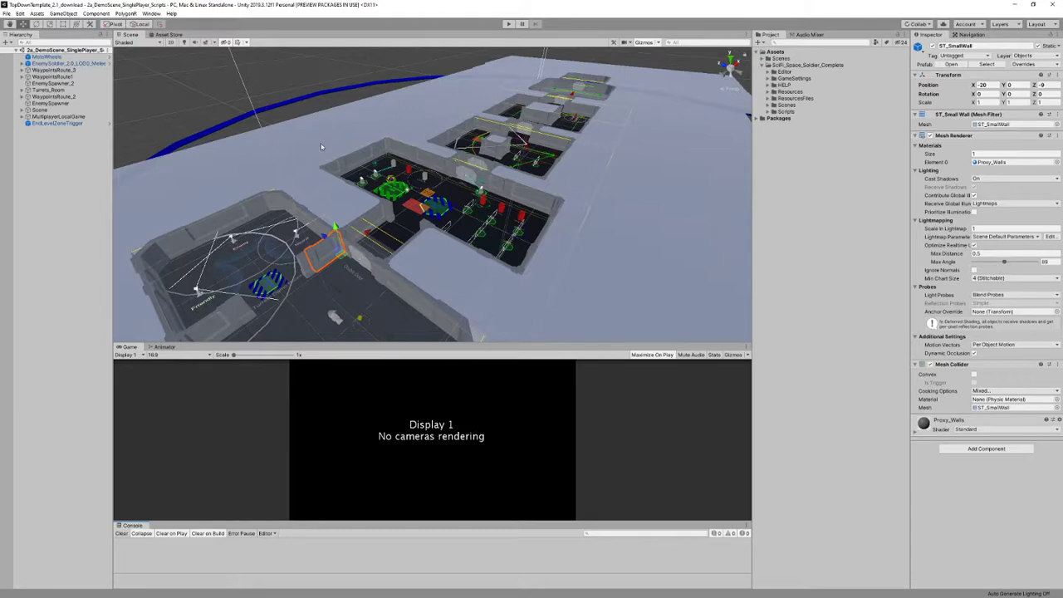
Step: Check the Scriptable Render Pipeline asset assignment in the project's Graphics settings and close the settings
click(19, 13)
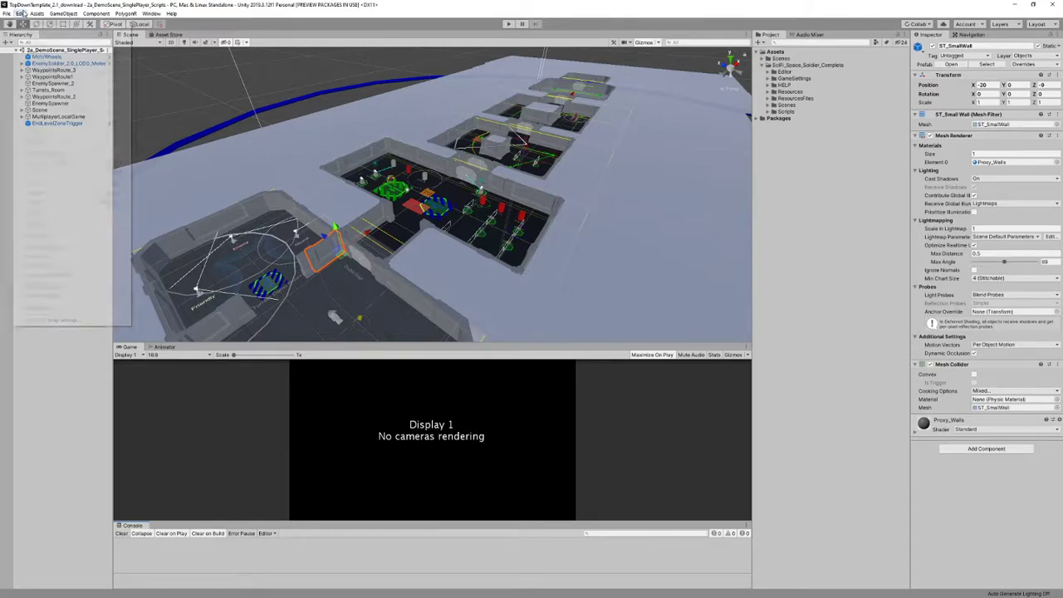
click(66, 250)
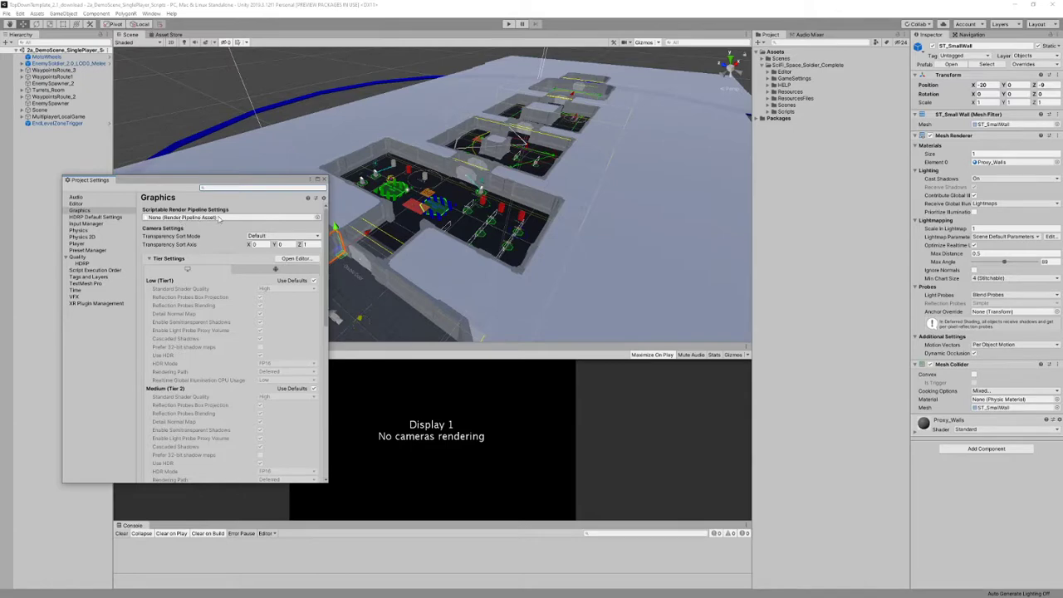
click(324, 180)
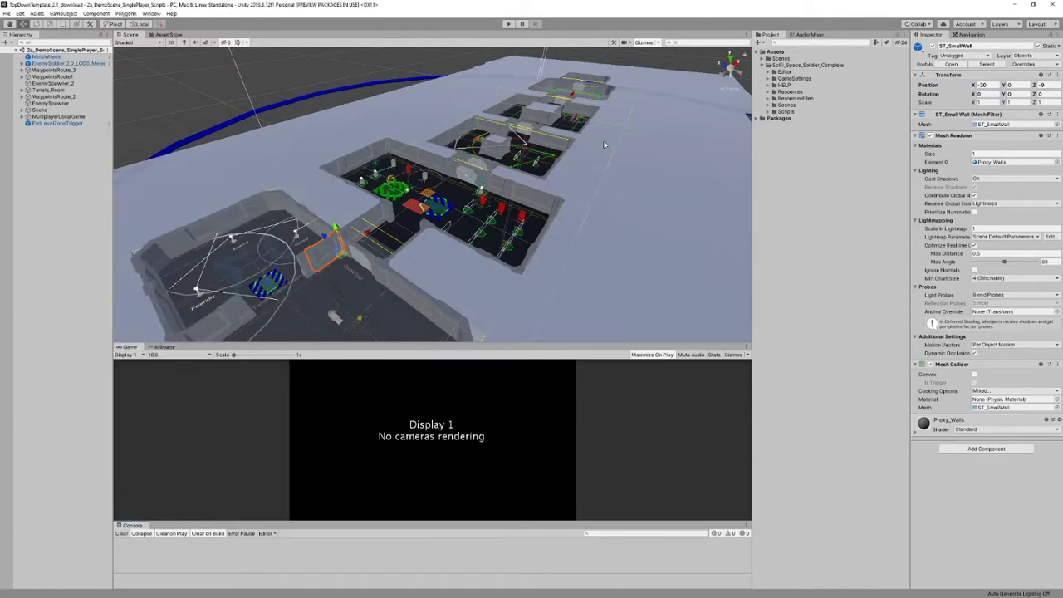
Step: Play-test the demo scene by moving the soldier and firing the rifle, and stop the game
click(508, 24)
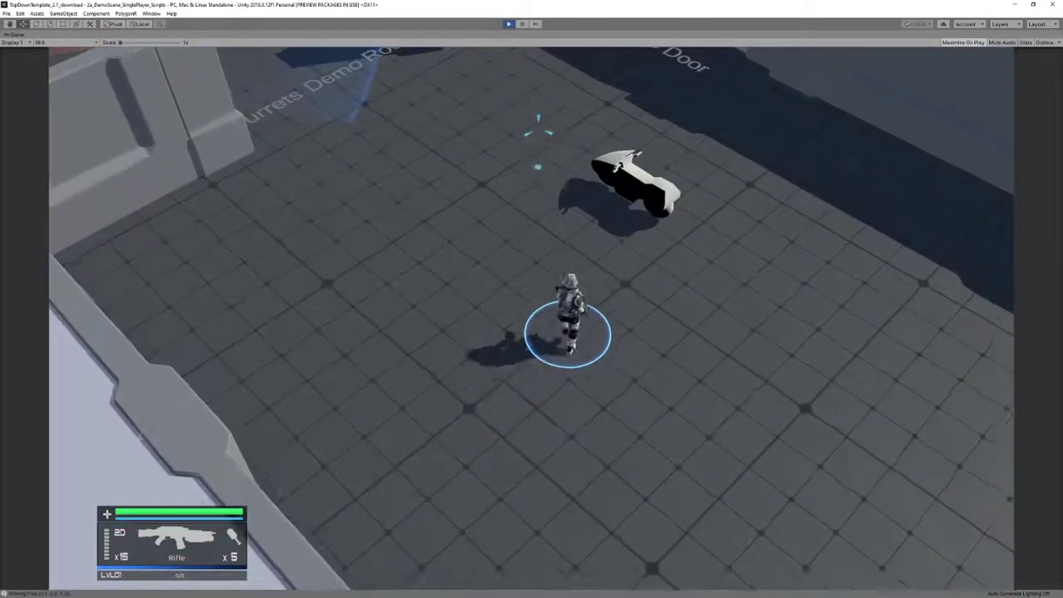
click(409, 197)
key(w)
mouse_move(409, 198)
mouse_down()
mouse_move(361, 281)
mouse_move(389, 345)
mouse_move(418, 375)
mouse_up()
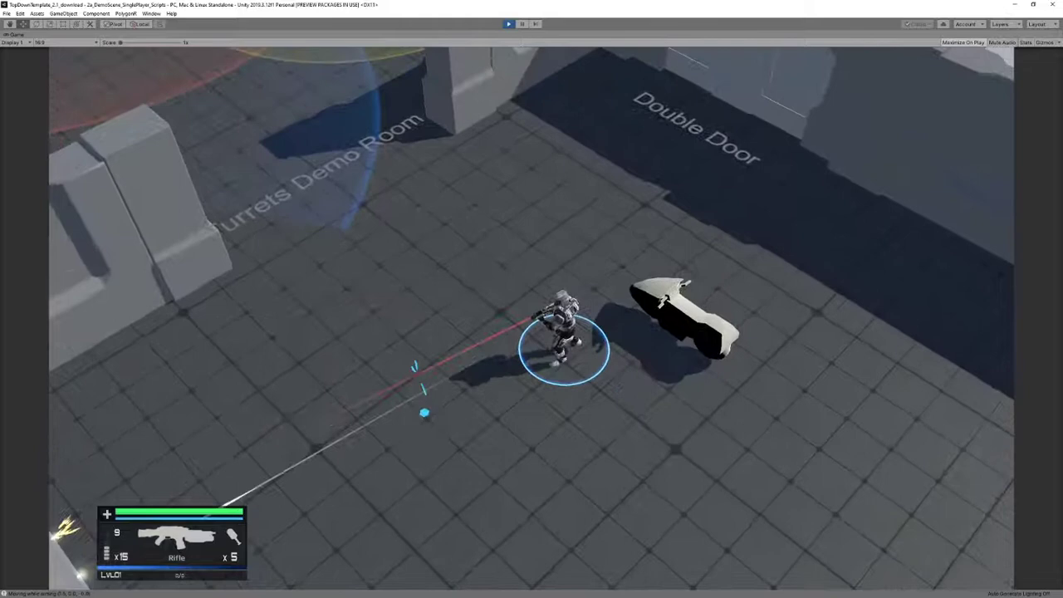
key(ctrl+p)
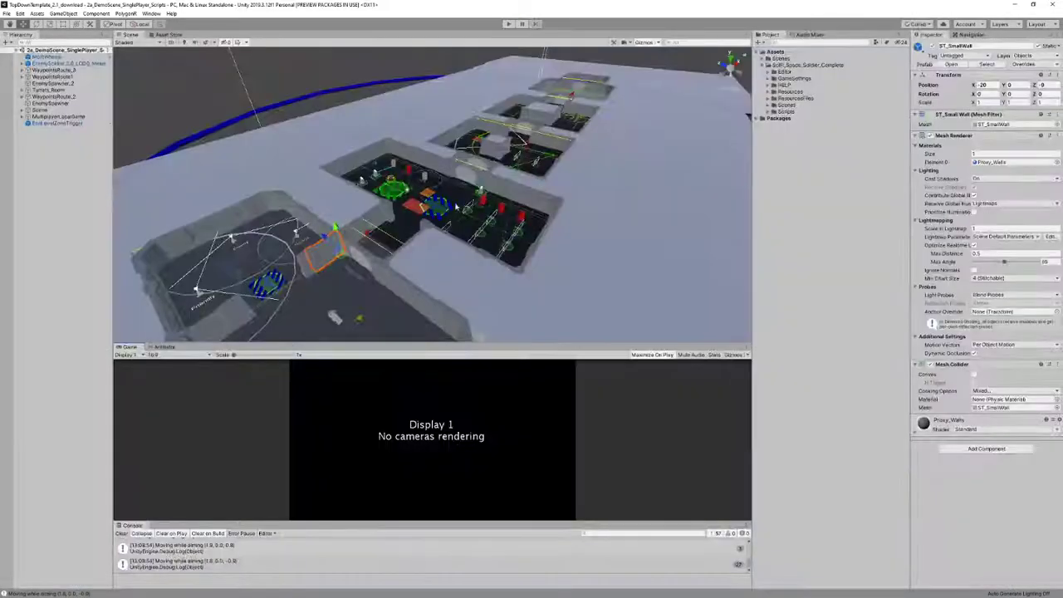
Step: Enlarge the Scene view by shrinking the Game view below it, framing the whole demo level
drag(225, 344, 231, 443)
scroll(401, 316, down, 5)
alt+drag(395, 309, 416, 267)
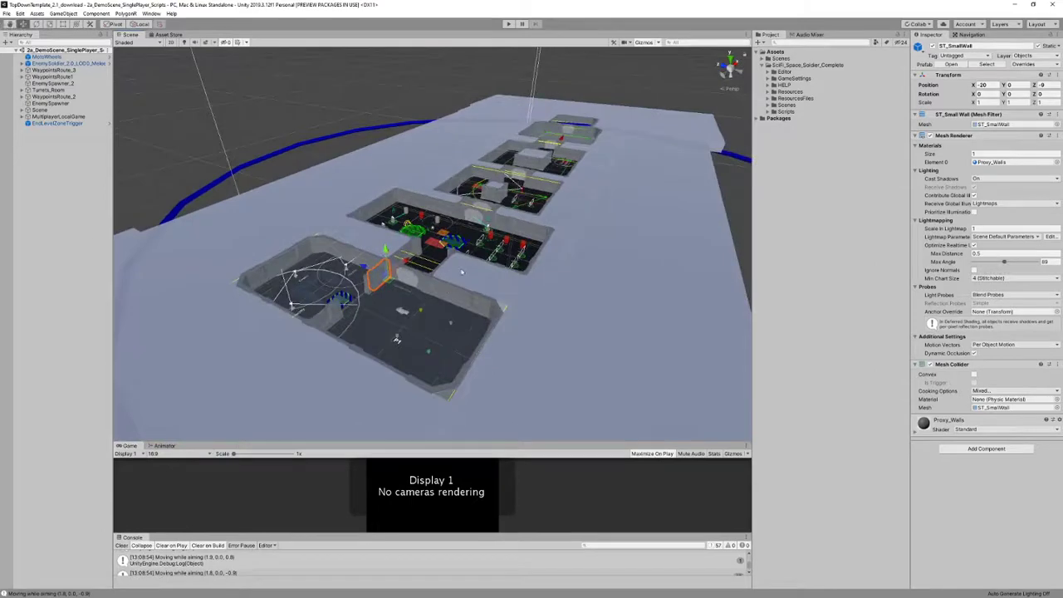
Step: Run the game again, walk the soldier through the Double Door and back towards the motorbike, and stop playing
click(508, 23)
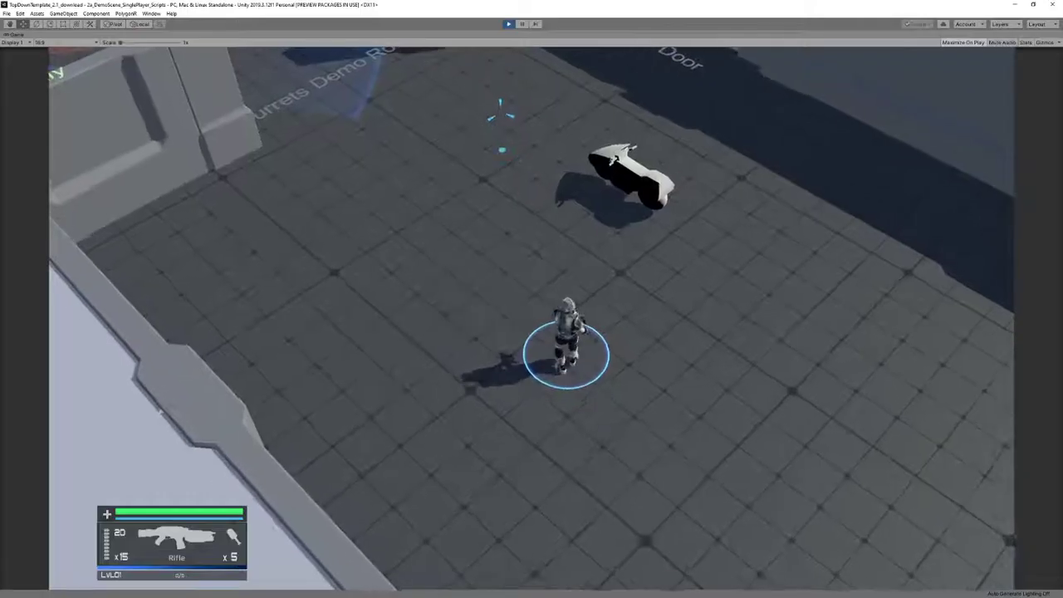
key(w)
key(d)
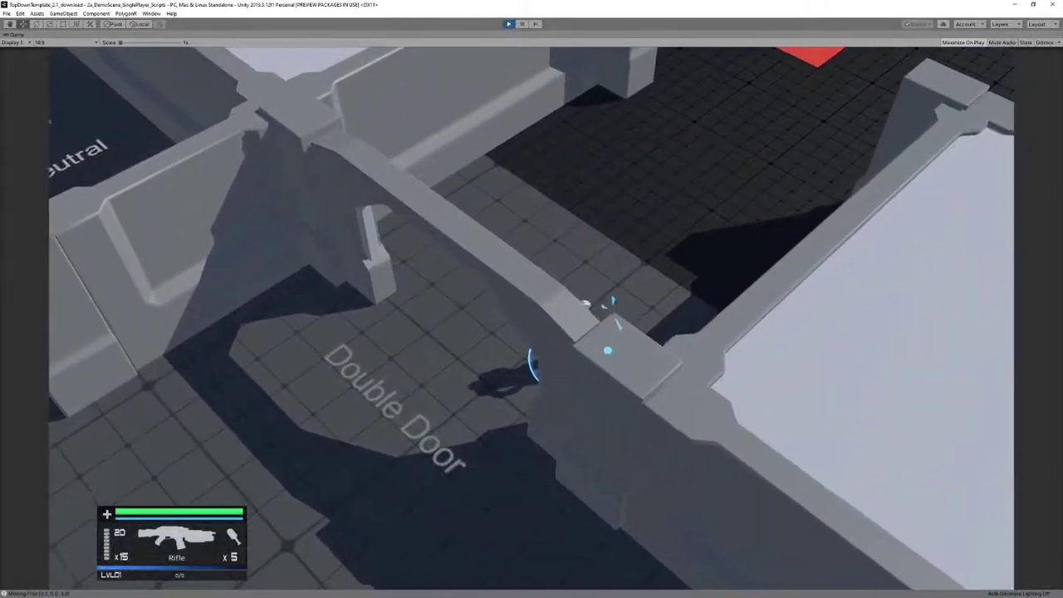
key(s)
key(a)
key(s)
key(a)
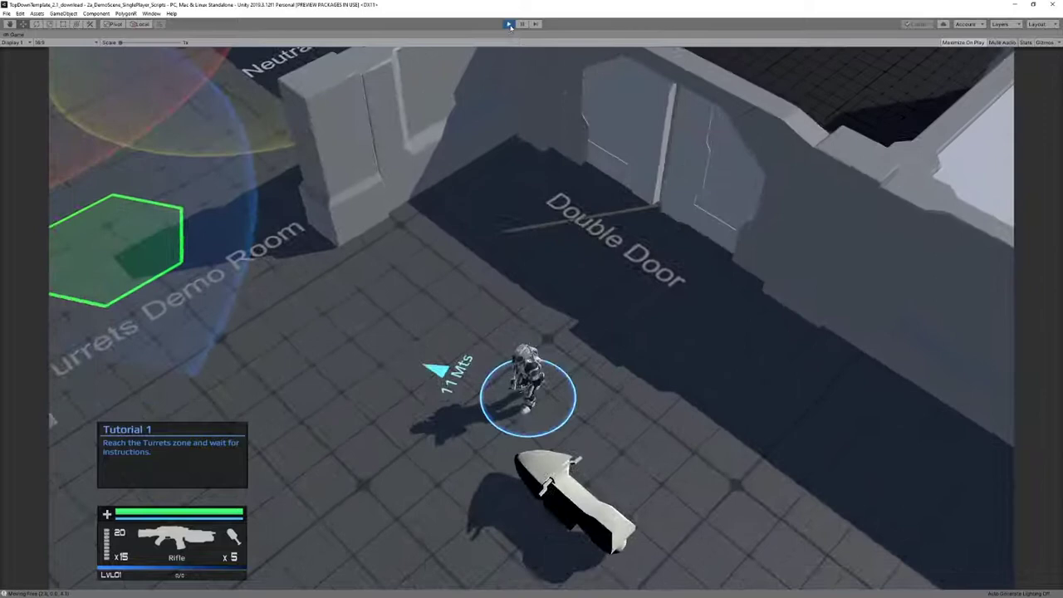
key(w)
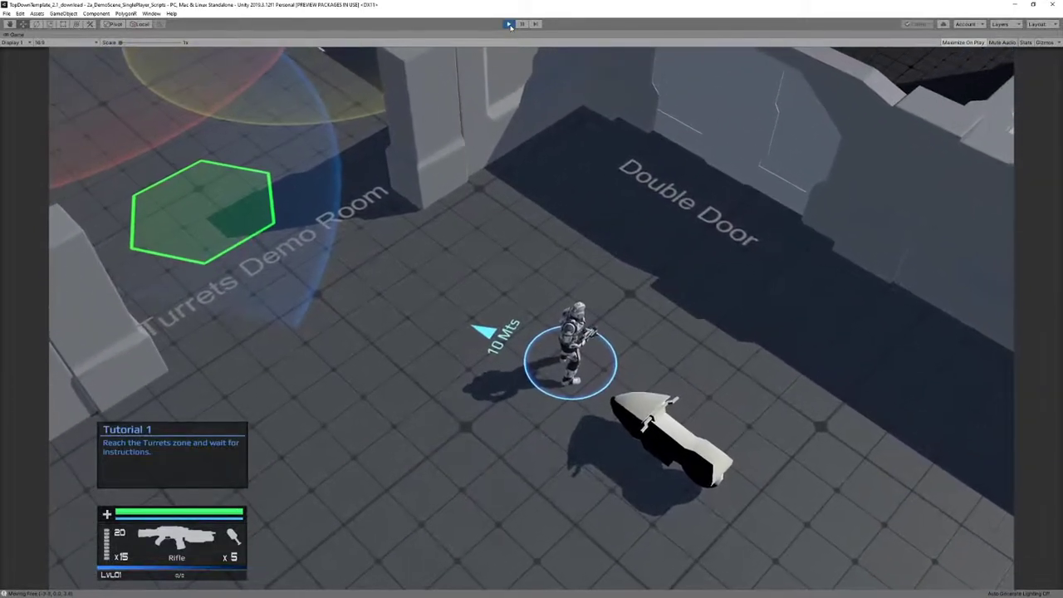
click(510, 24)
Step: Open PolygonR's Convert to Pipeline tool and expand its Materials_to_convert list
scroll(447, 281, up, 5)
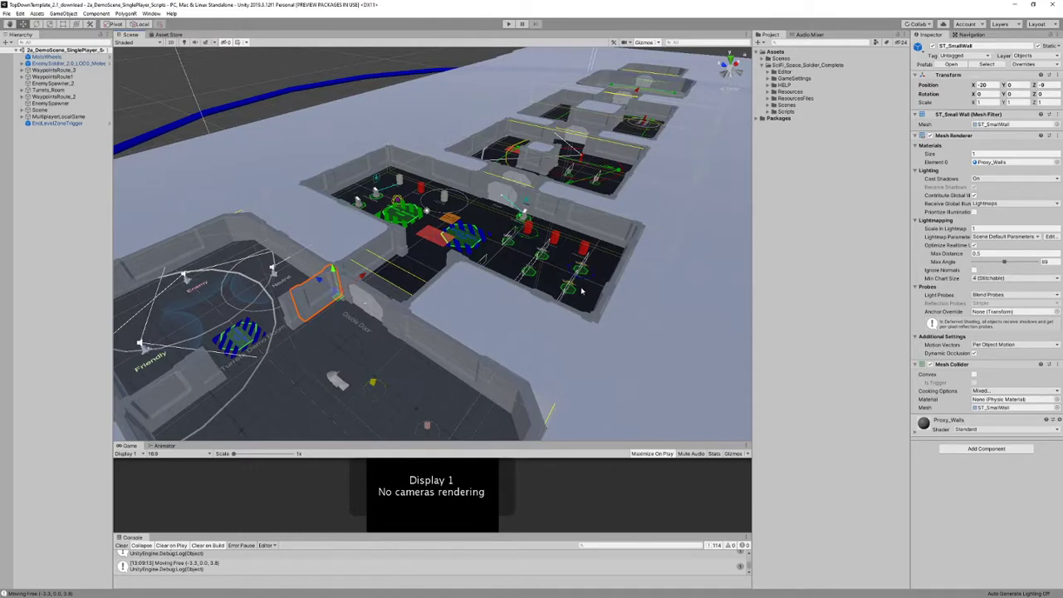
click(129, 14)
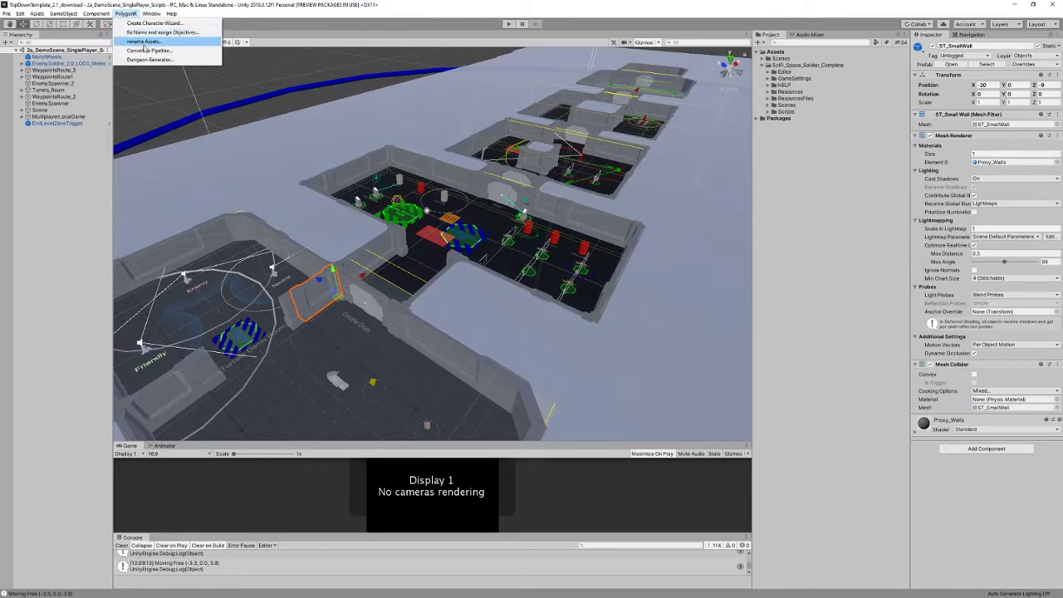
click(137, 51)
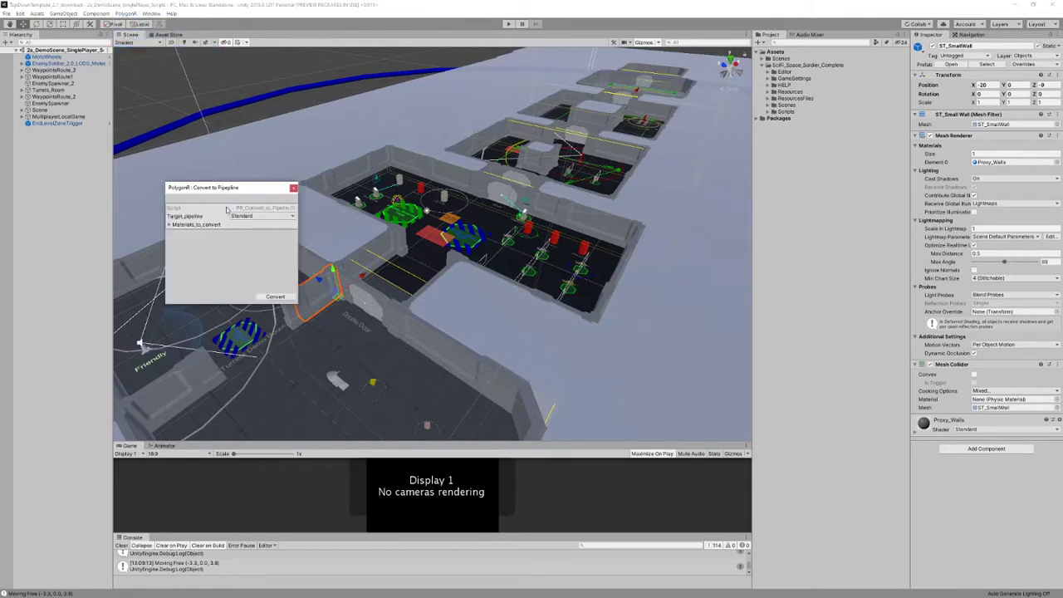
click(169, 225)
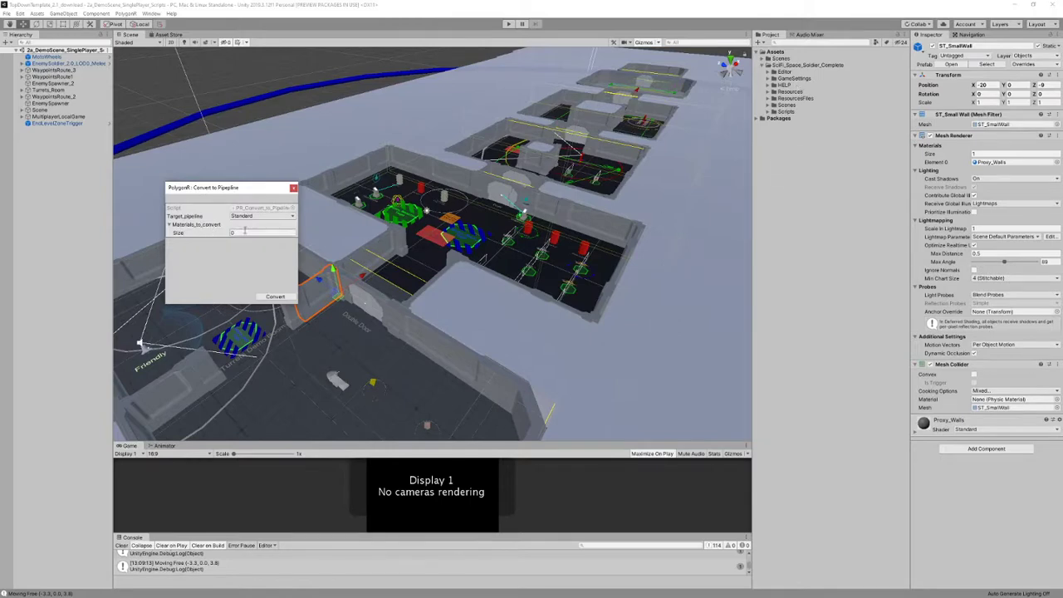
Step: Select the SciFi_Space_Soldier_Complete folder and filter the project assets by the Material type
click(786, 66)
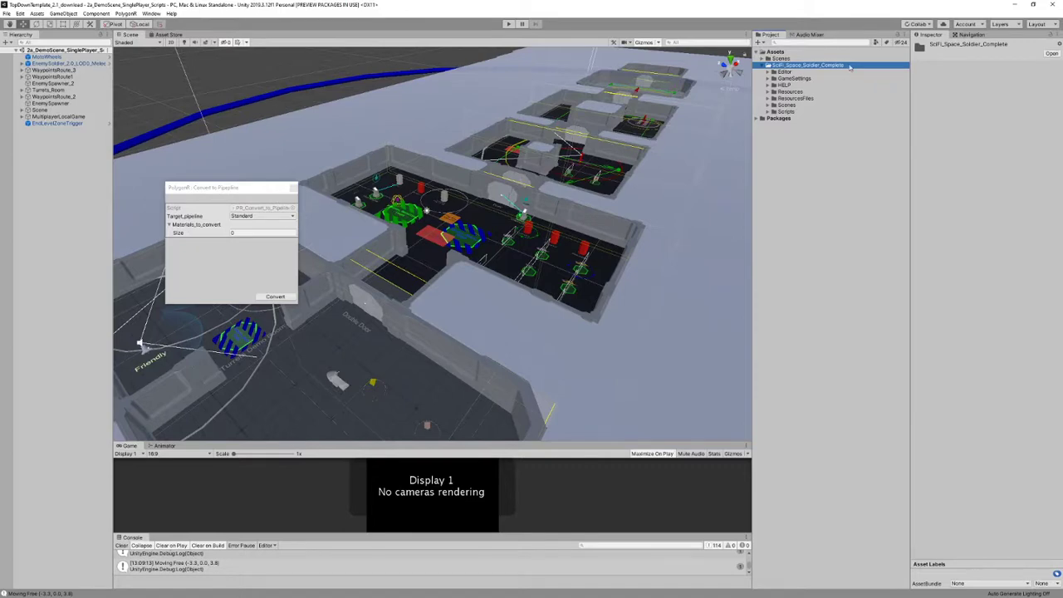
click(878, 42)
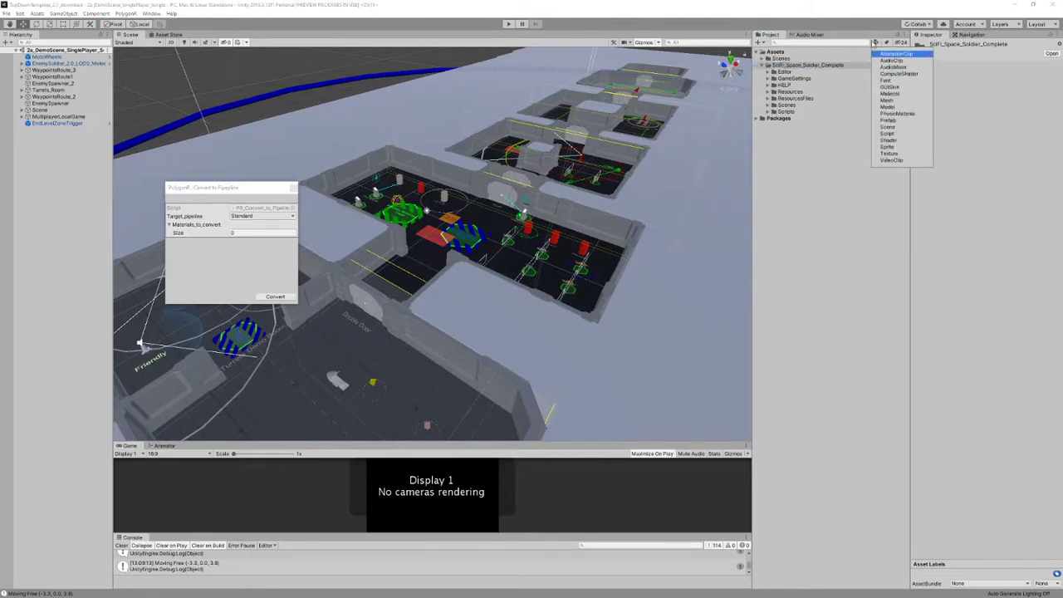
click(877, 42)
click(878, 42)
click(883, 97)
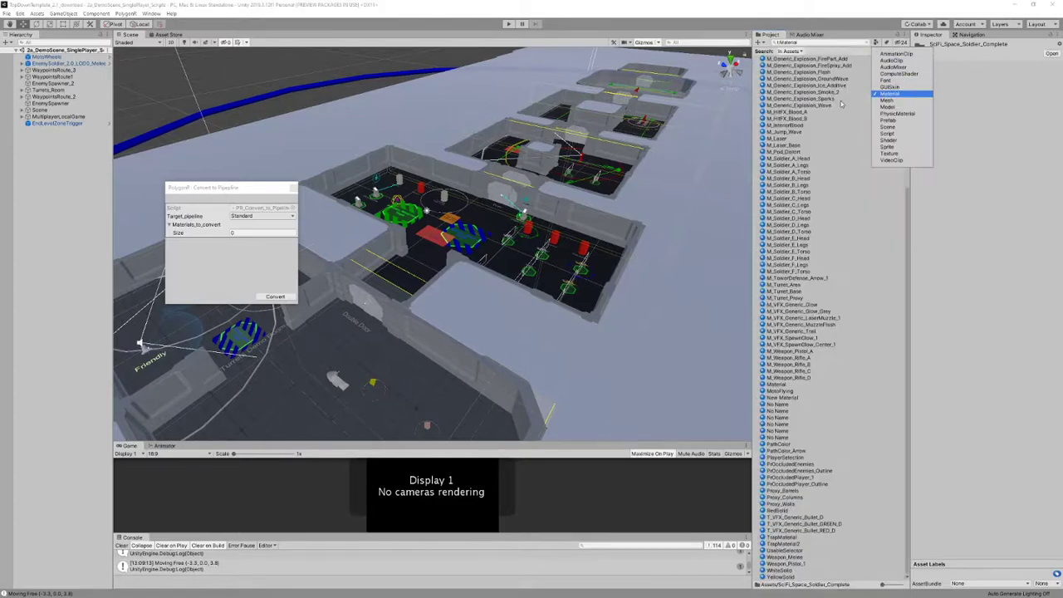
click(799, 52)
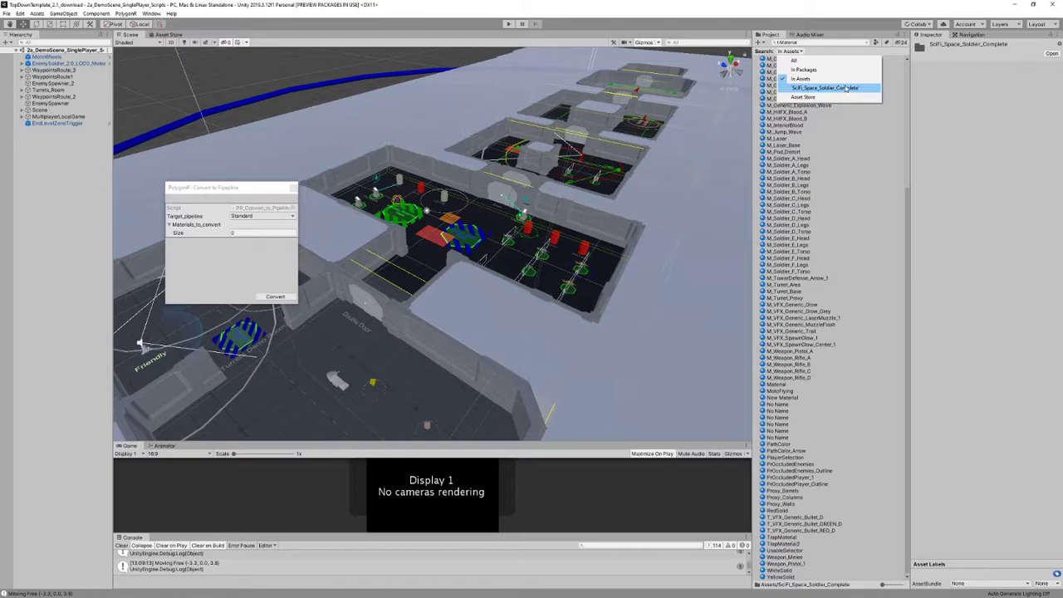
click(877, 44)
click(859, 50)
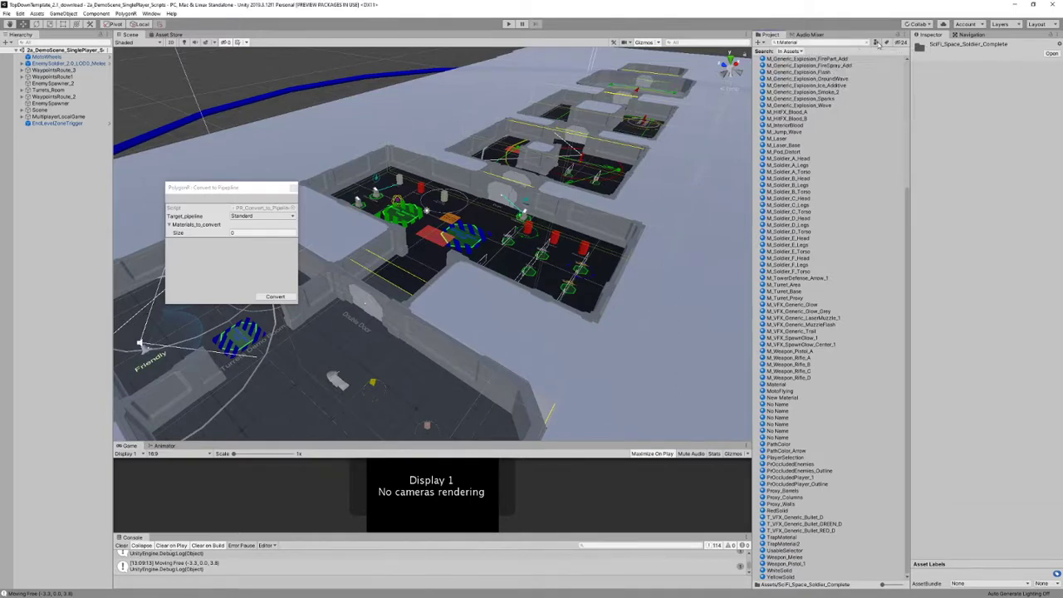
click(876, 43)
click(898, 94)
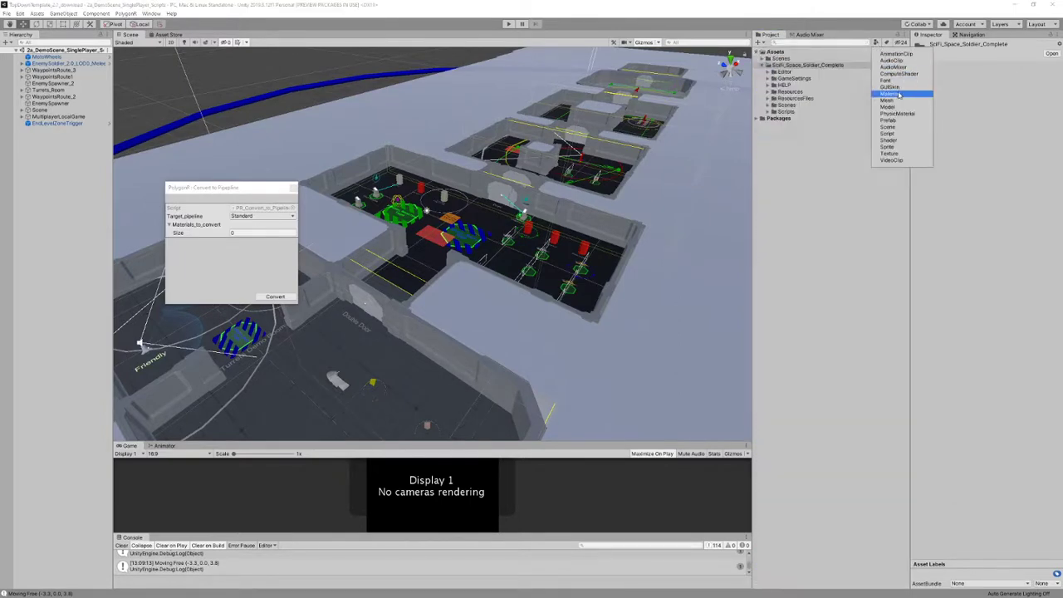
Step: Filter the project assets by the Material type and limit the search to the SciFi_Space_Soldier_Complete folder
click(786, 65)
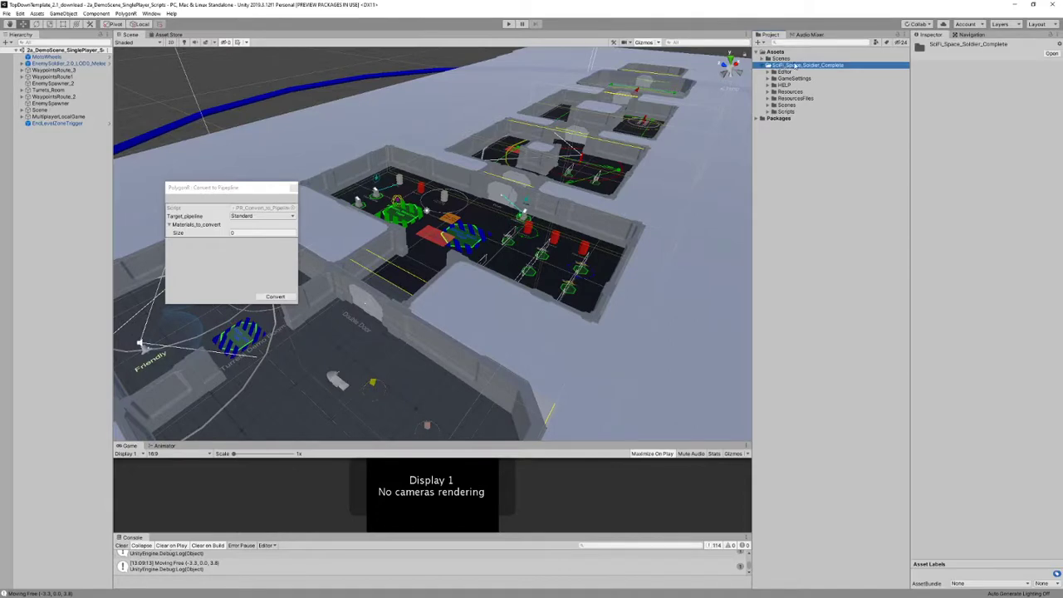
click(877, 42)
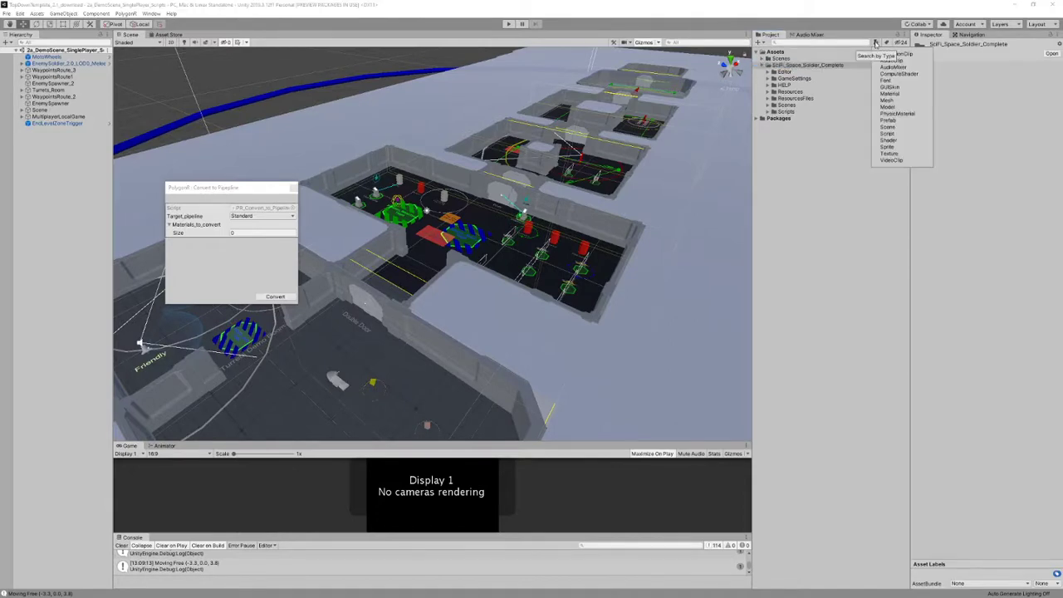
click(901, 94)
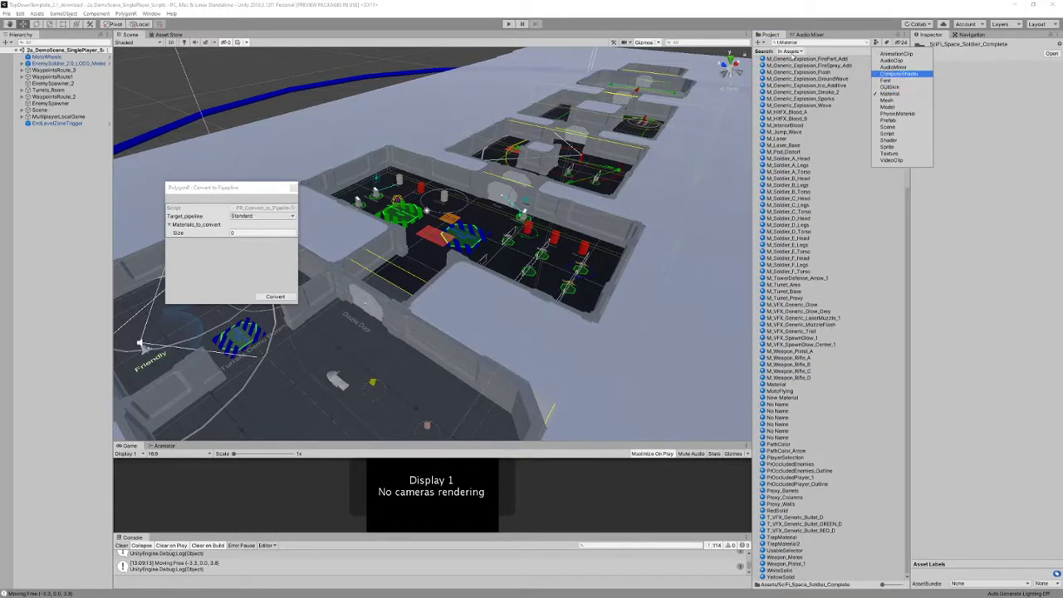
click(790, 51)
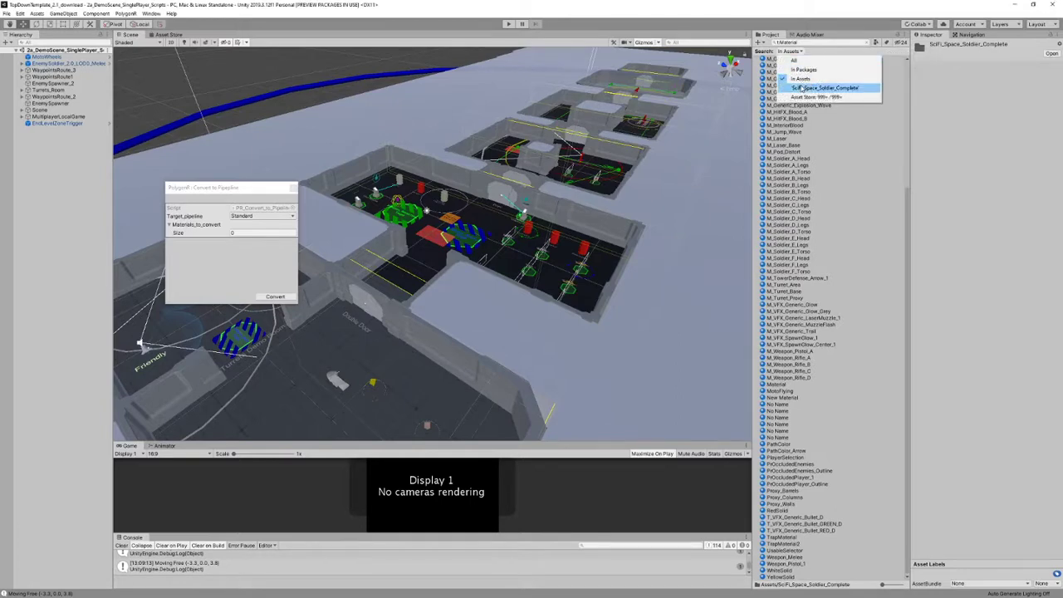
click(801, 88)
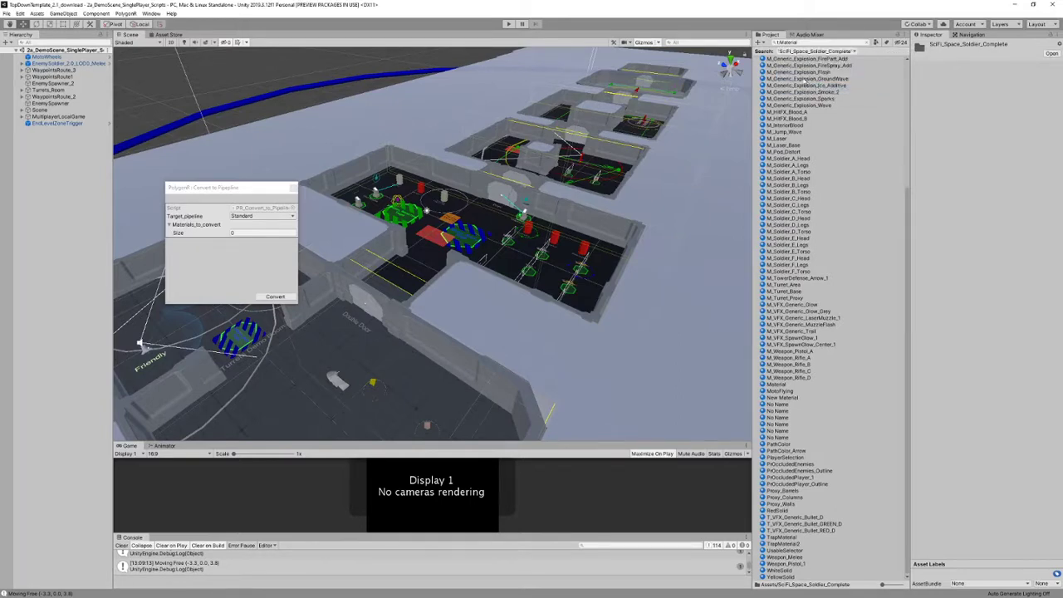
Step: Select all the filtered materials and add them to the converter's Materials_to_convert list
drag(790, 60, 906, 196)
drag(907, 194, 909, 75)
click(777, 66)
key(ctrl+a)
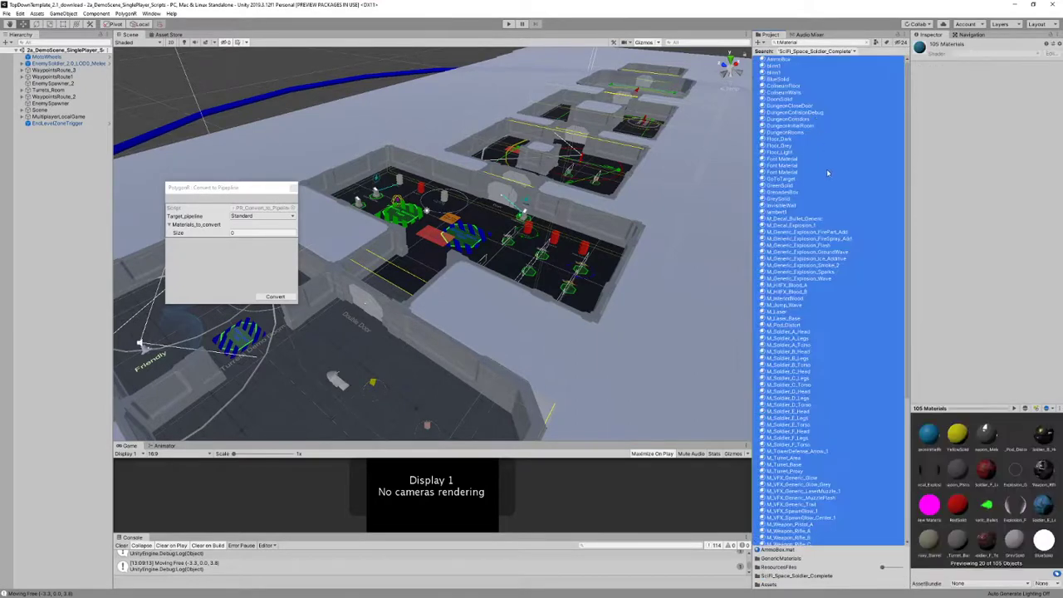
scroll(818, 159, down, 5)
scroll(814, 157, up, 5)
drag(779, 111, 247, 235)
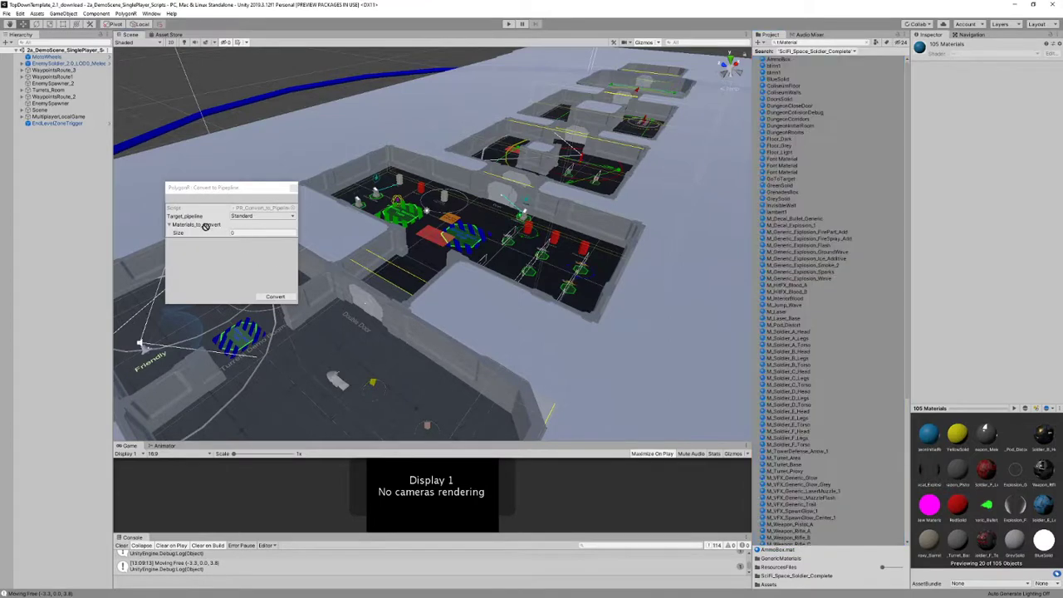
drag(206, 227, 201, 226)
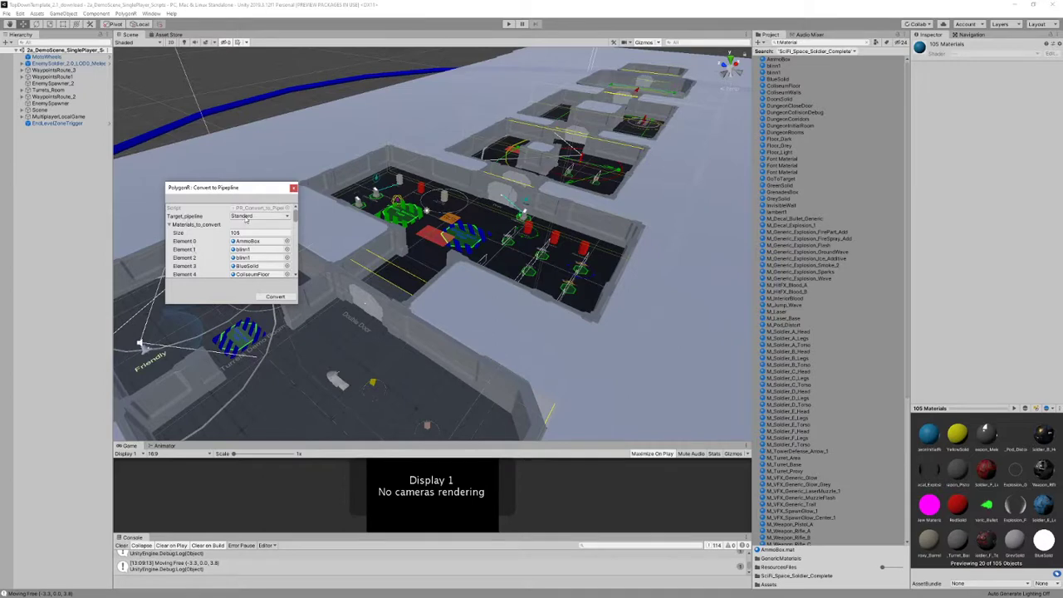
Step: Set the target pipeline to URP and convert the listed materials
click(235, 217)
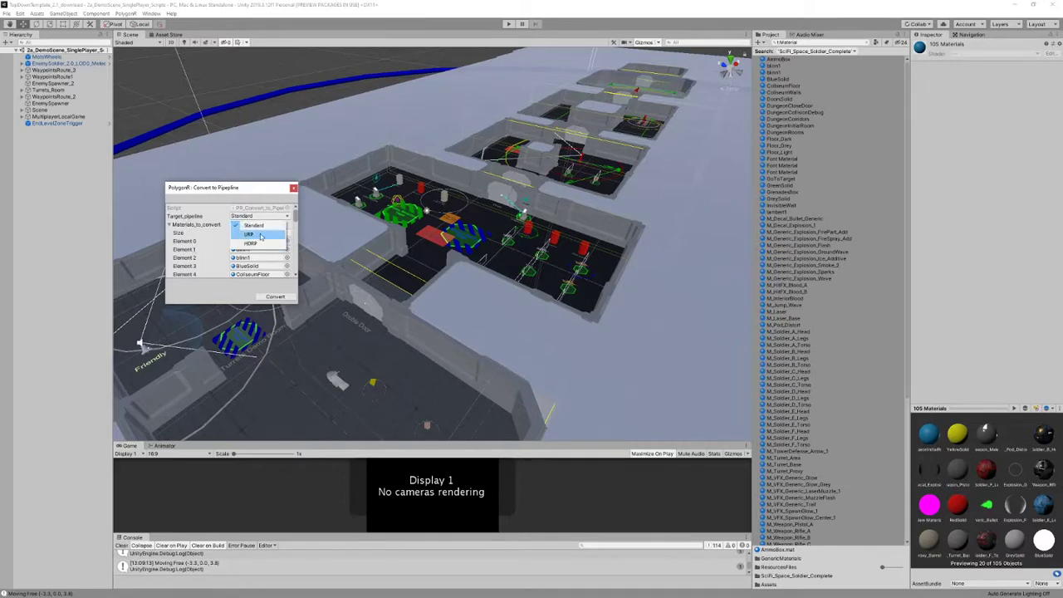
click(260, 237)
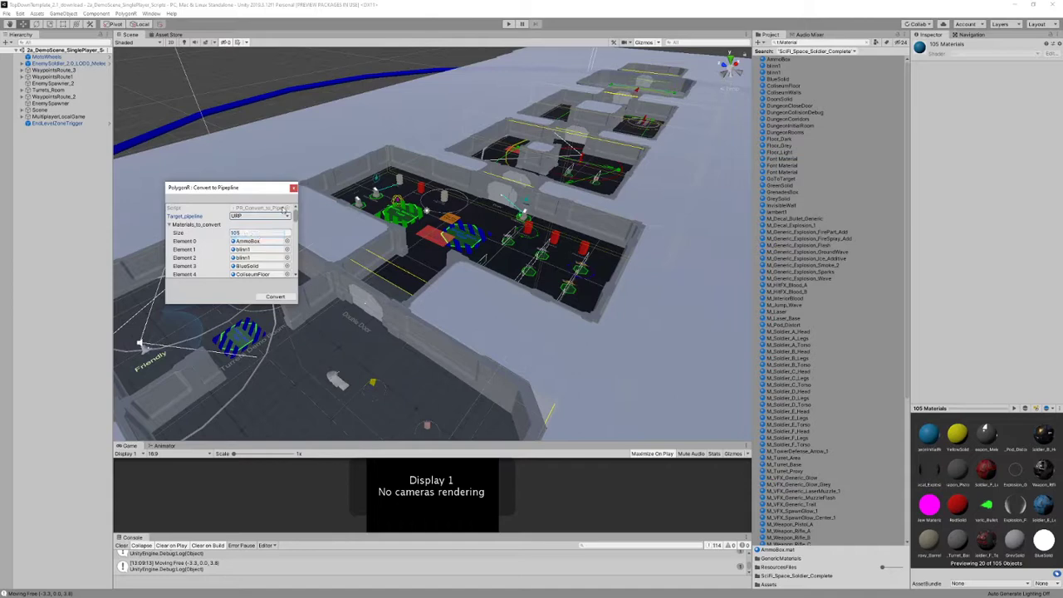
click(275, 300)
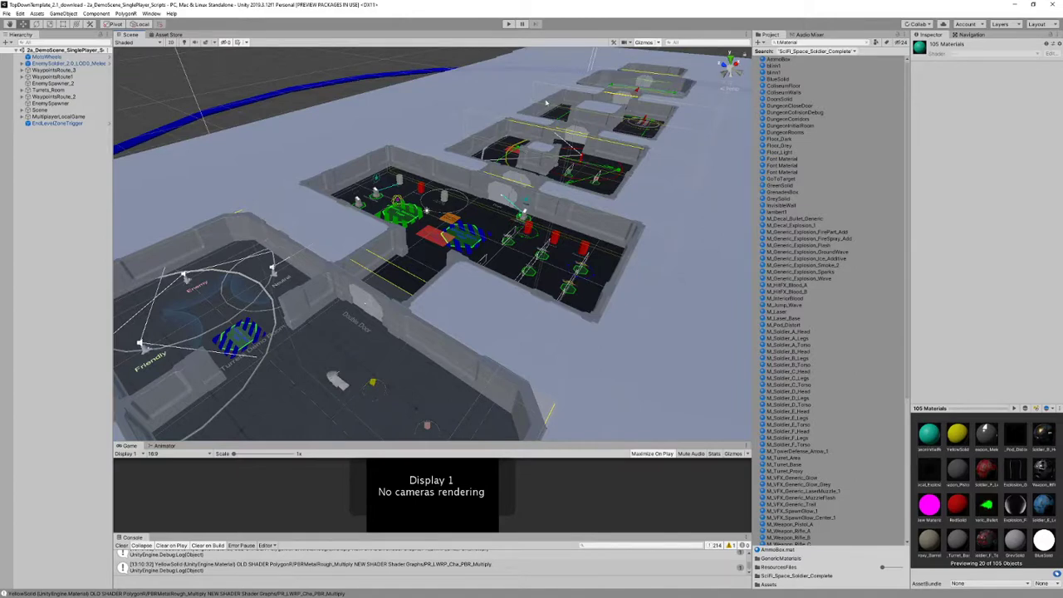
Step: Open the Graphics project settings and locate the assigned LightweightRenderPipelineAsset in the LWRPShaders folder, then collapse that folder
click(19, 13)
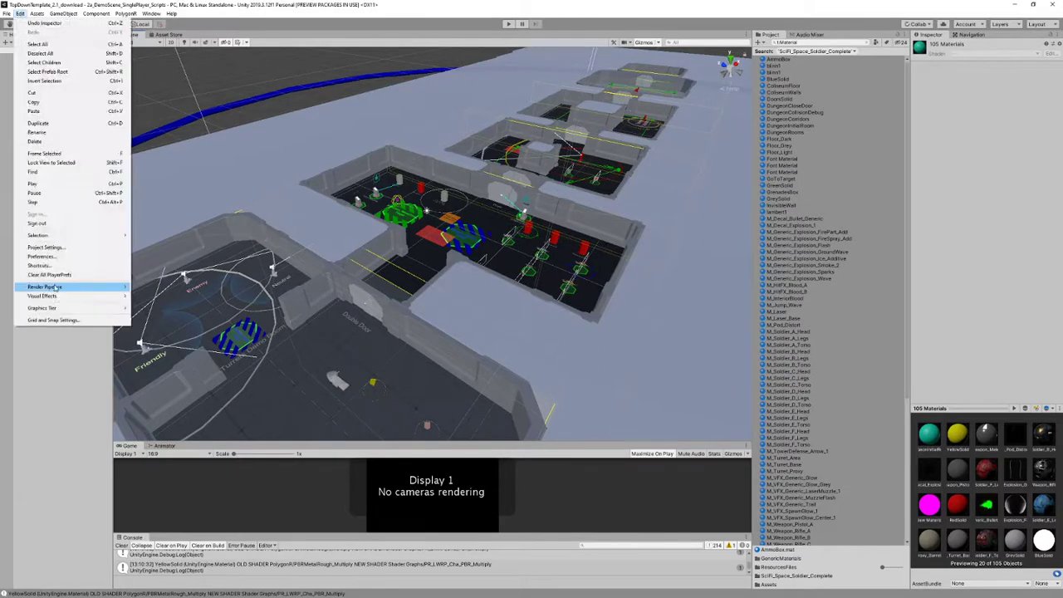
click(45, 247)
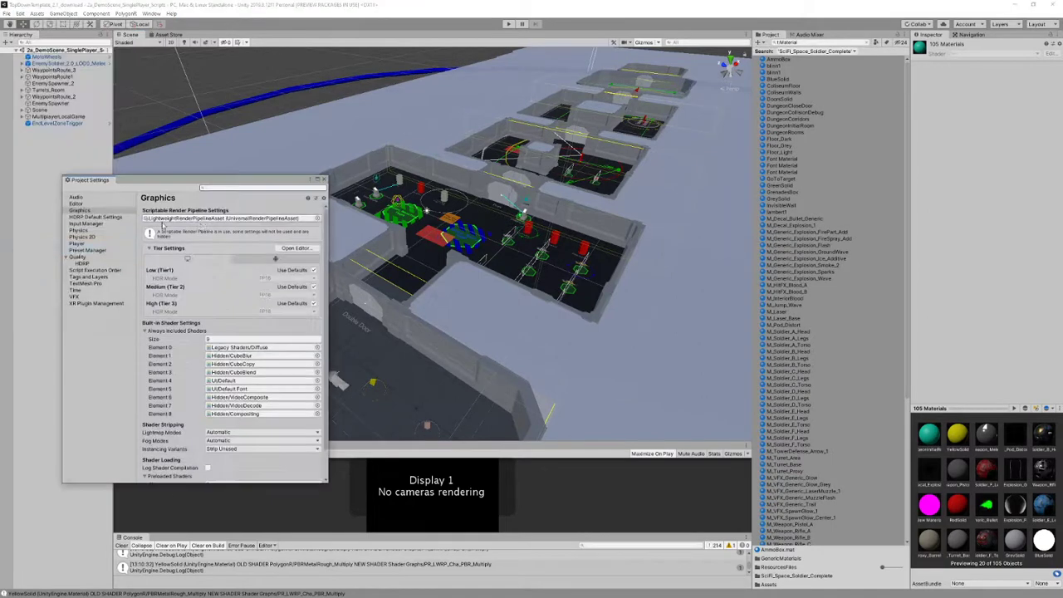
click(253, 218)
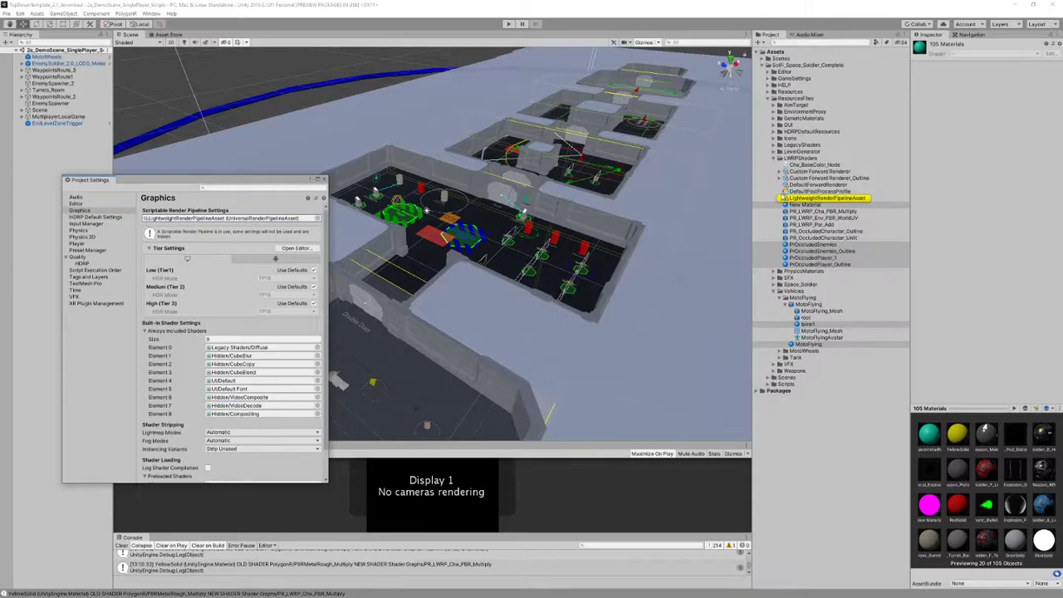
click(813, 199)
click(779, 159)
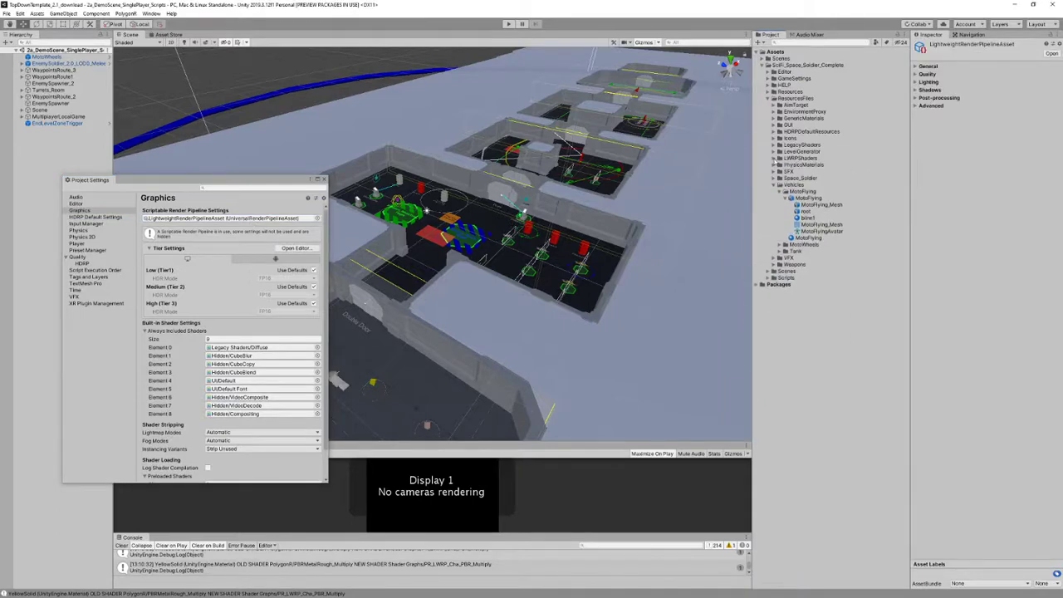
click(773, 159)
click(773, 158)
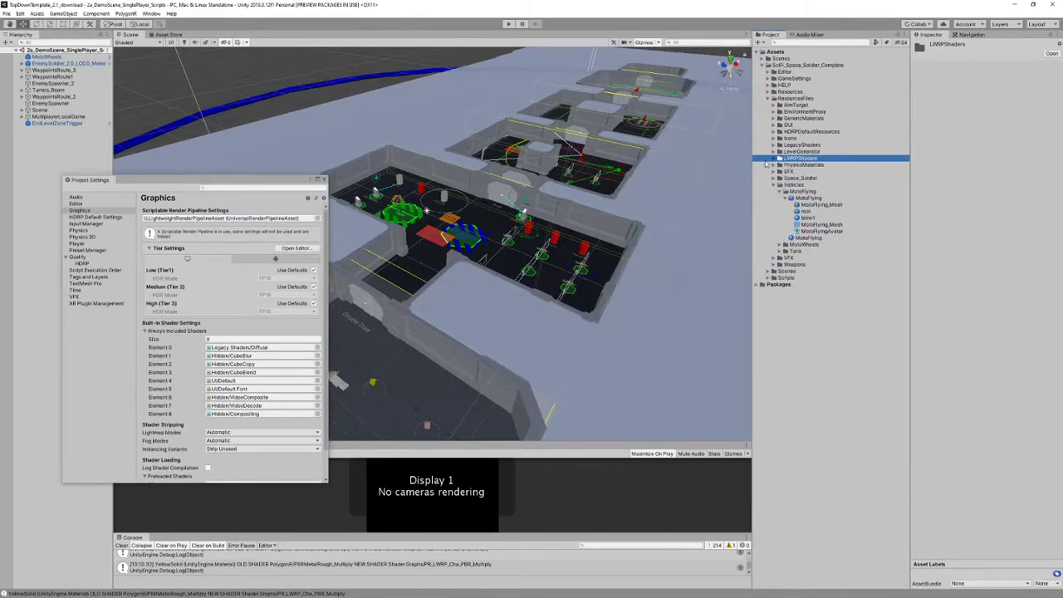
Step: Play-test the level by firing the rifle and walking the soldier through the Double Door and back, and stop playing
click(509, 23)
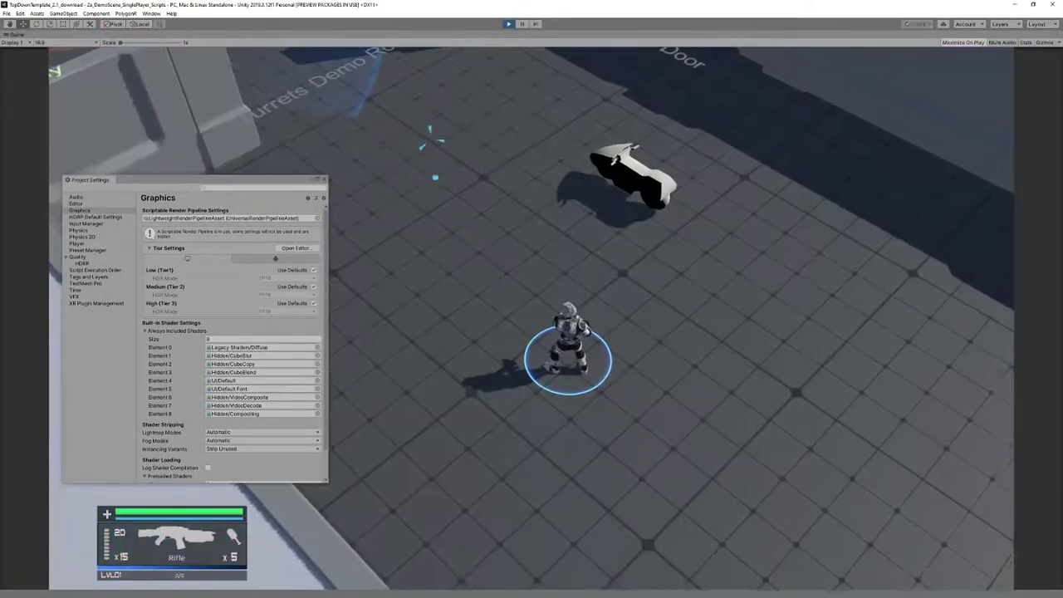
mouse_move(441, 162)
mouse_down()
mouse_move(439, 184)
mouse_move(374, 248)
mouse_up()
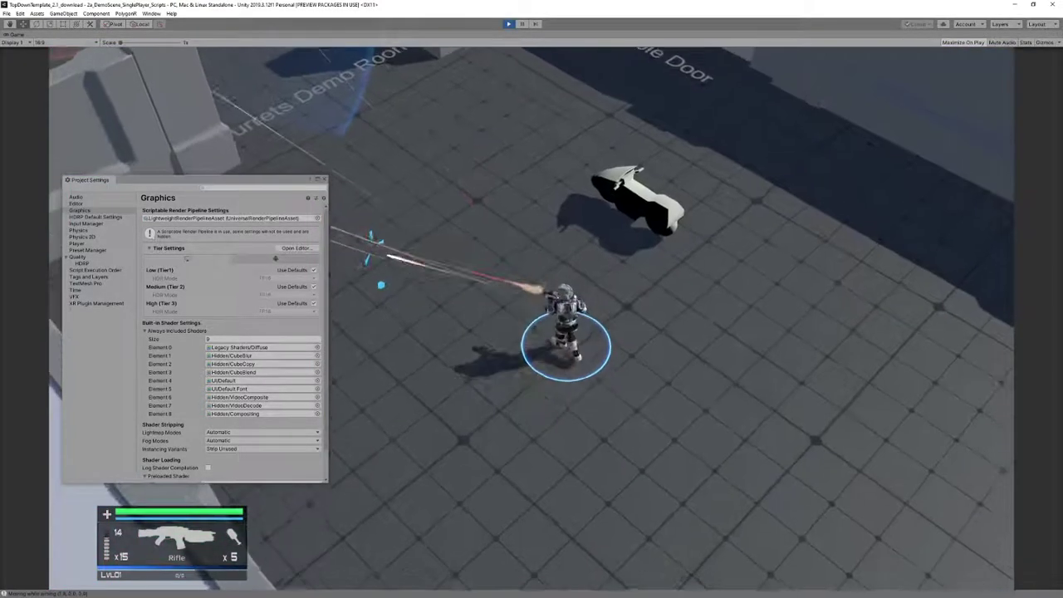
drag(381, 285, 388, 358)
key(w)
mouse_move(465, 171)
mouse_down()
mouse_move(472, 162)
mouse_move(453, 169)
mouse_move(465, 167)
mouse_up()
key(d)
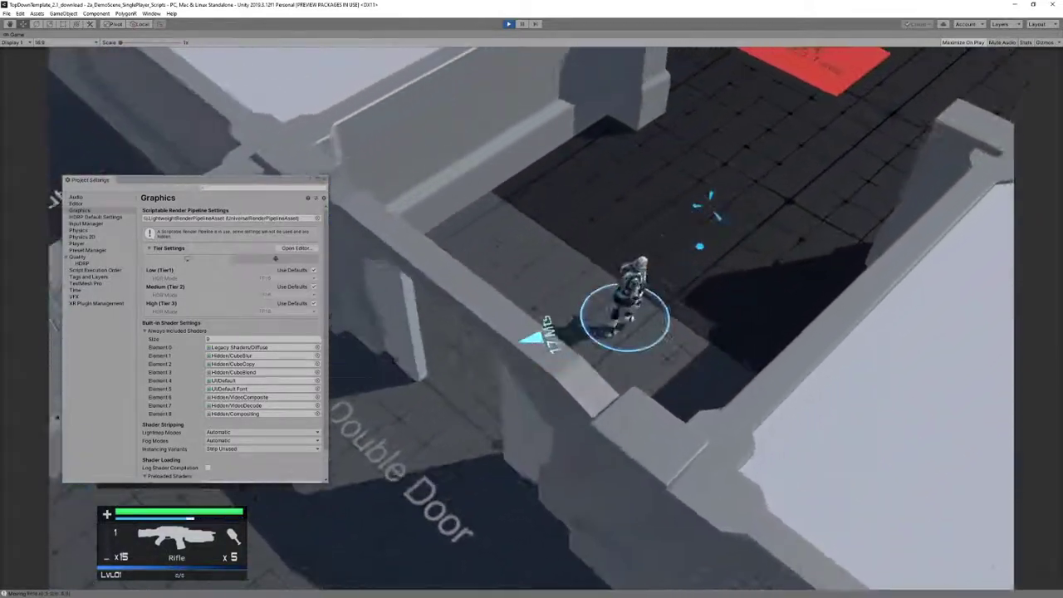
key(a)
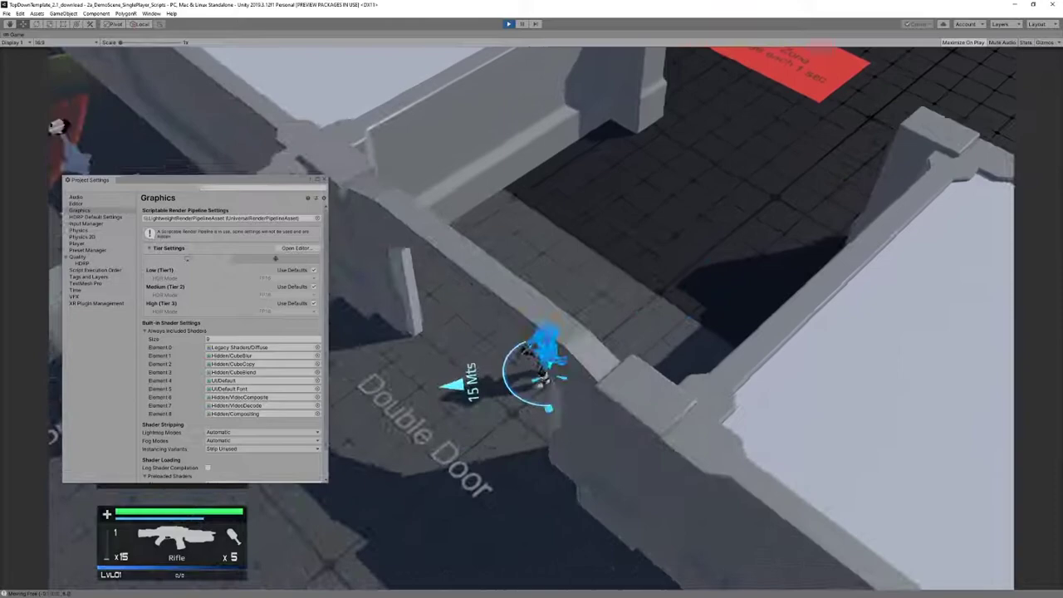
key(s)
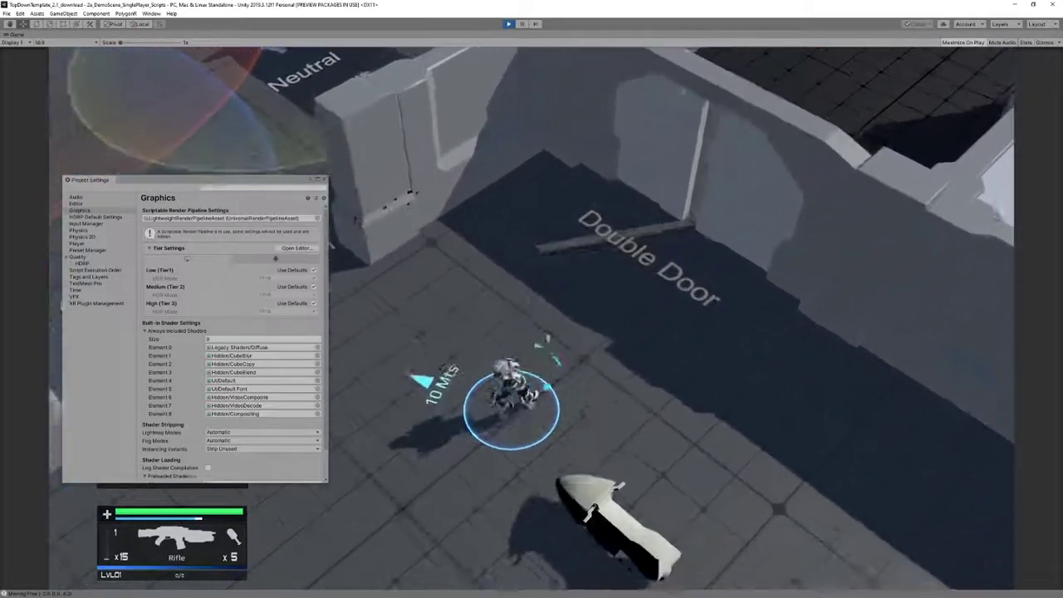
click(722, 268)
click(561, 187)
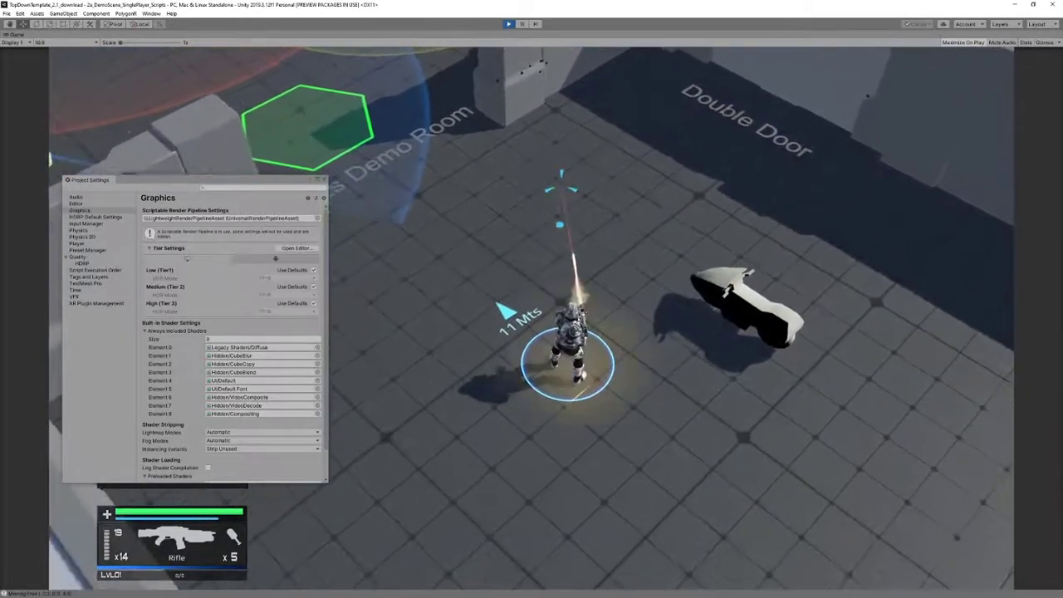
drag(560, 187, 586, 183)
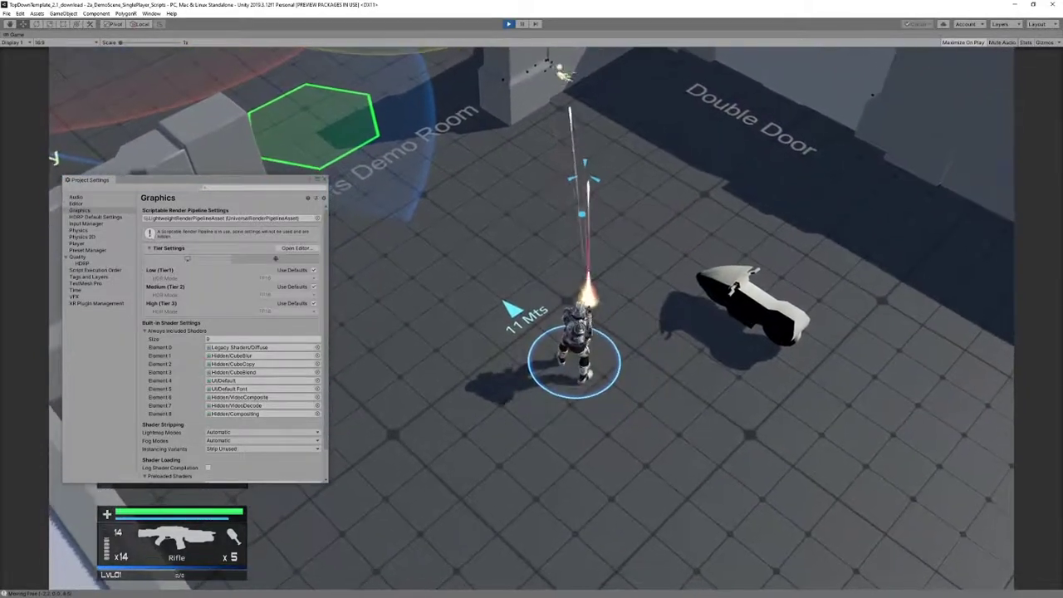
click(509, 24)
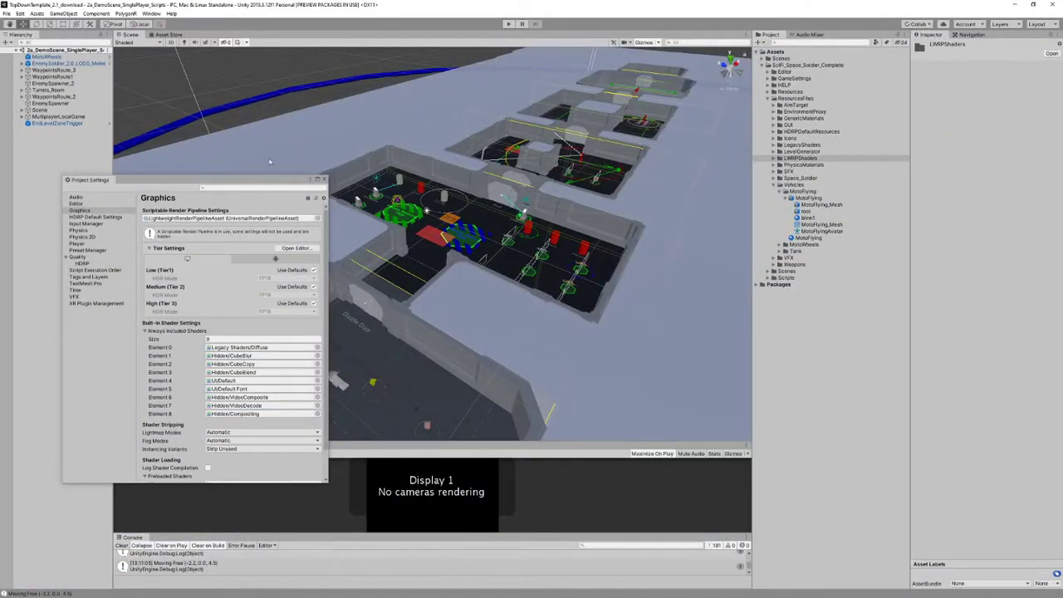
Step: Close the Project Settings, reopen PolygonR's Convert to Pipeline tool and set its target pipeline to HDRP
click(323, 178)
click(125, 13)
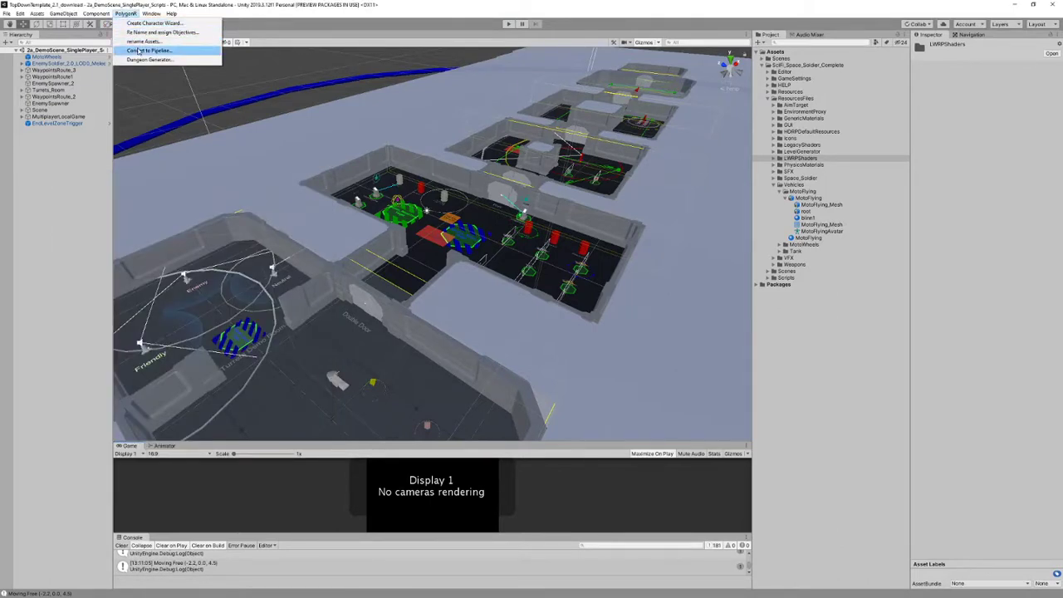
click(139, 51)
click(246, 217)
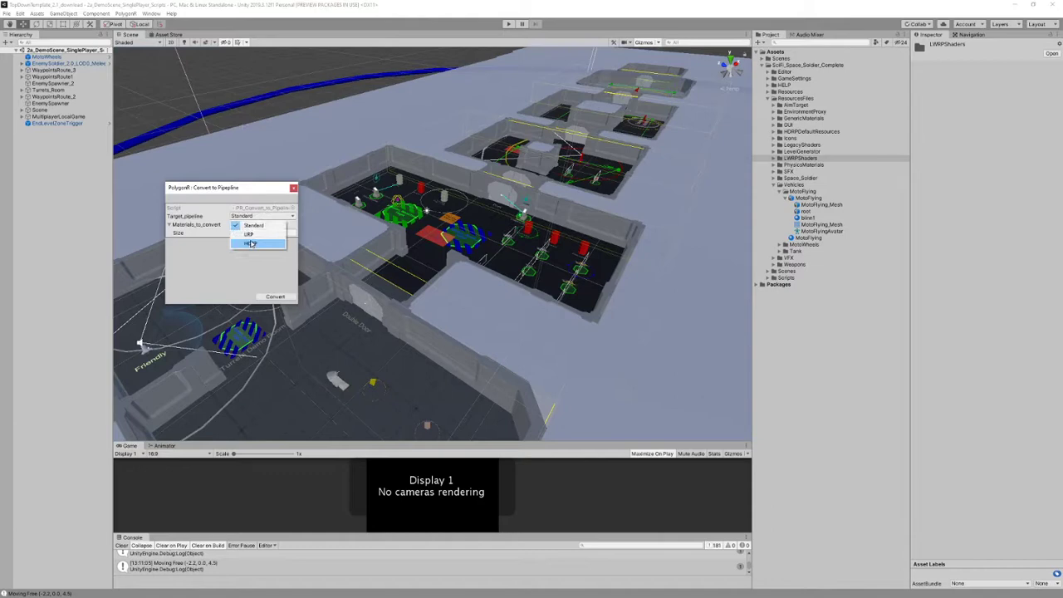
click(252, 243)
Step: Add all Material assets found for the SciFi_Space_Soldier_Complete folder to the Materials_to_convert list and convert them to HDRP
click(799, 66)
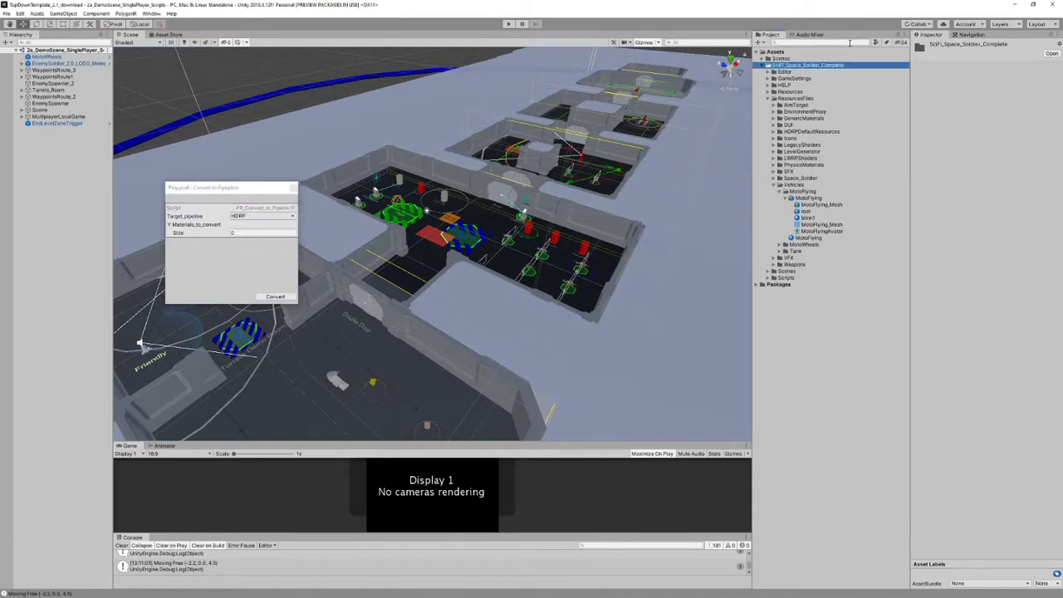
click(878, 42)
click(889, 94)
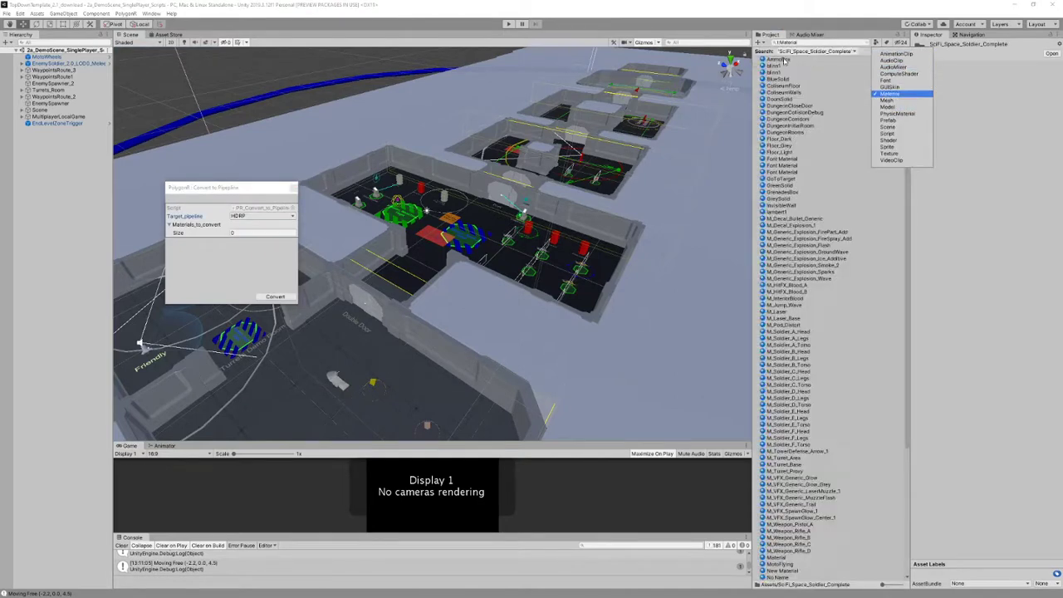
click(783, 61)
key(ctrl+a)
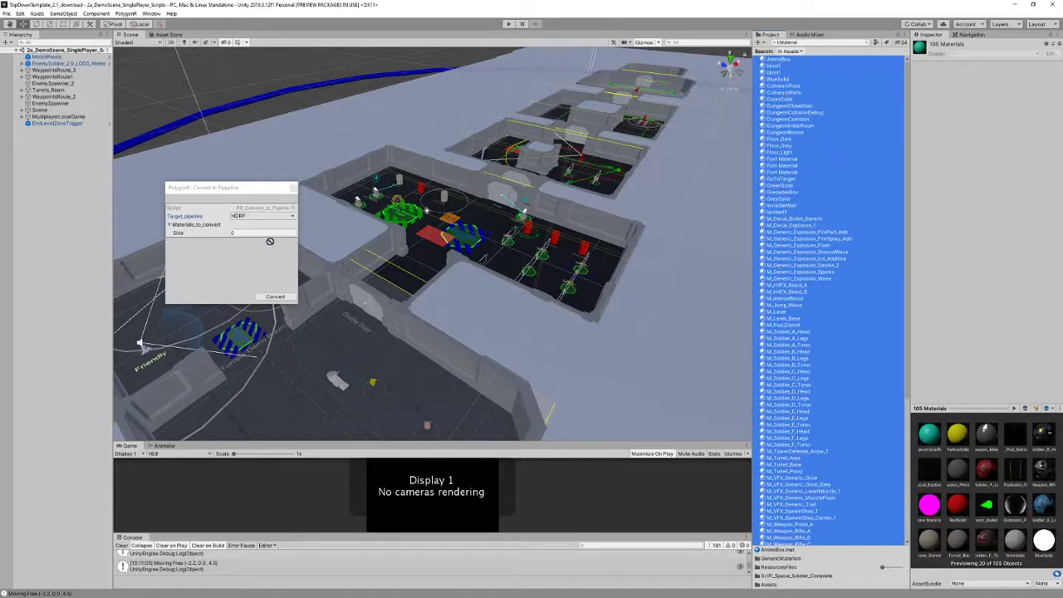
drag(269, 241, 210, 227)
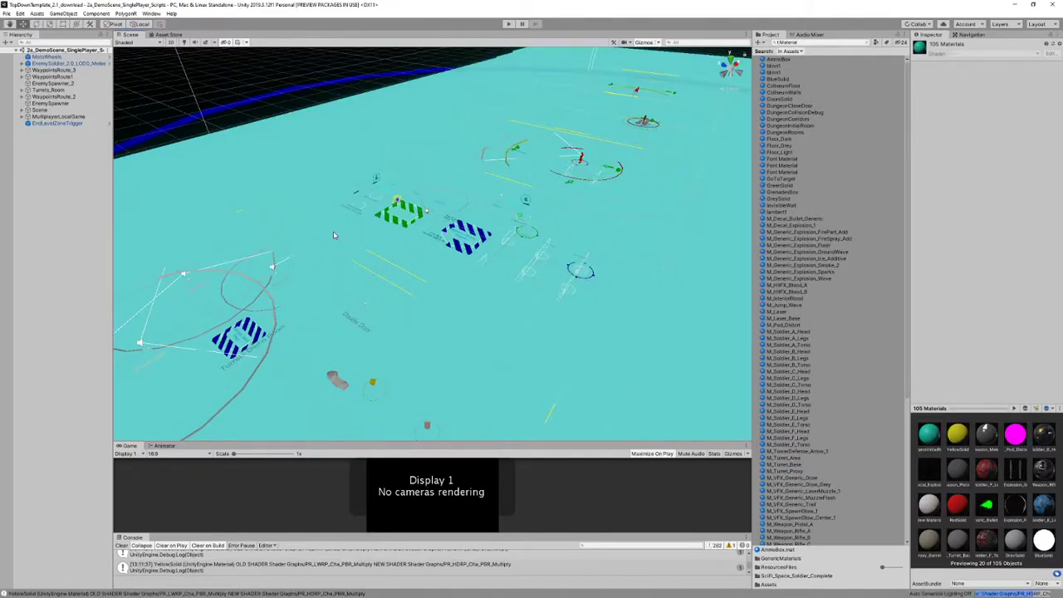
Step: Select the AutomaticDobleDoor_Start object and frame it in the Scene view to inspect the converted level up close
right_drag(379, 230, 396, 209)
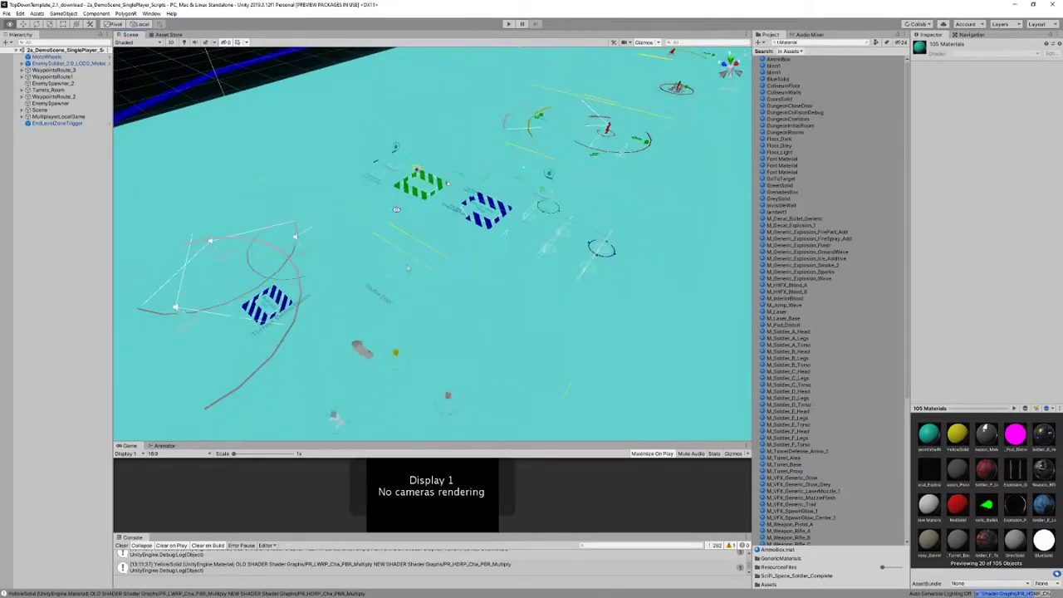
click(396, 289)
key(f)
alt+drag(402, 300, 428, 280)
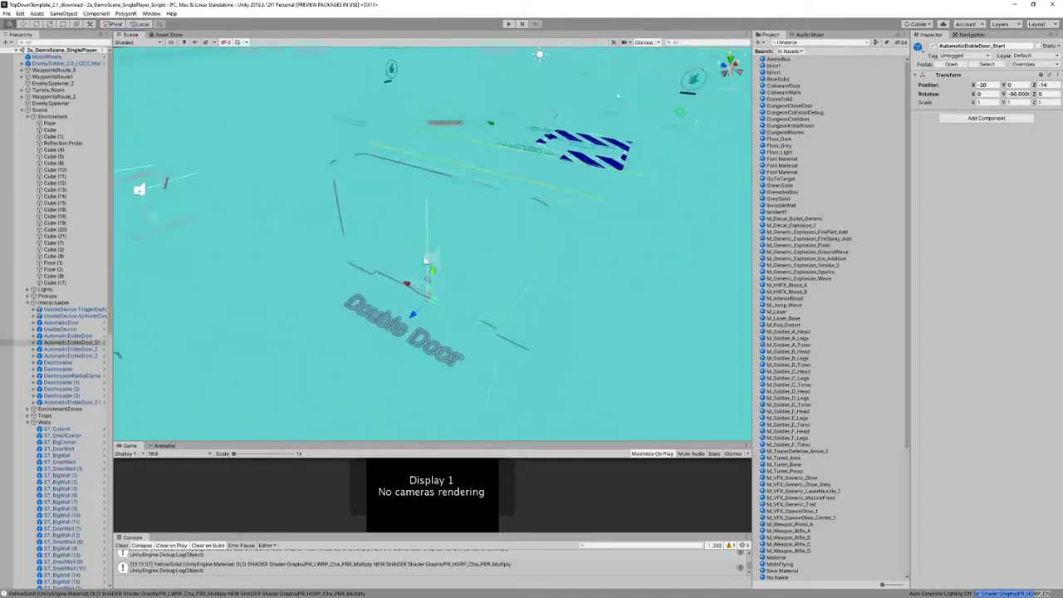
Step: Inspect the converted level around the Double Door, then collapse the Environment group, expand Lights and select the Directional light
alt+right_drag(428, 279, 374, 158)
mouse_move(374, 158)
alt+mouse_down()
mouse_move(367, 66)
mouse_move(362, 143)
alt+mouse_up()
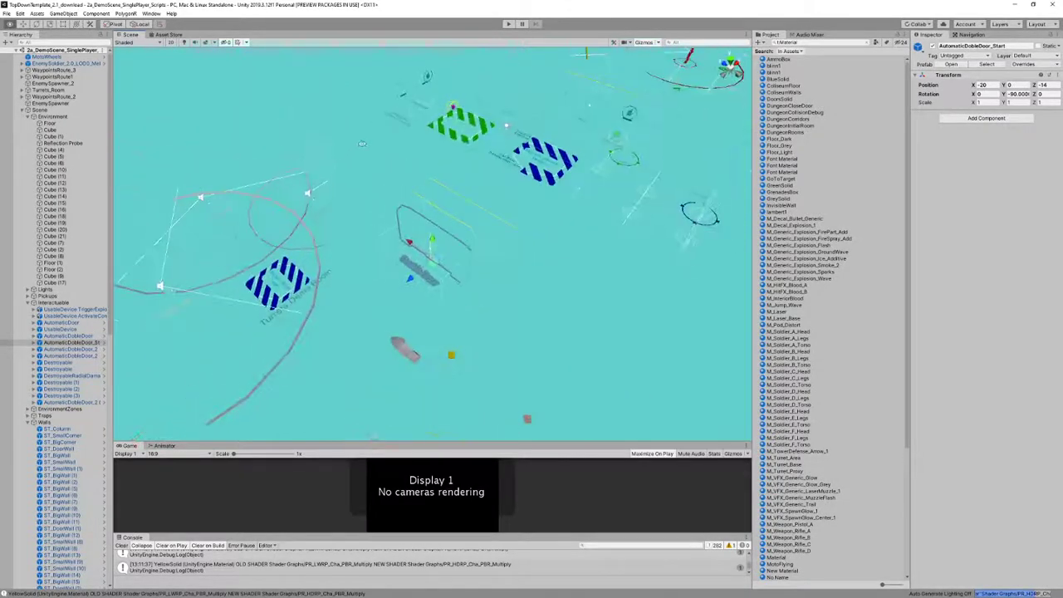
click(22, 111)
click(22, 112)
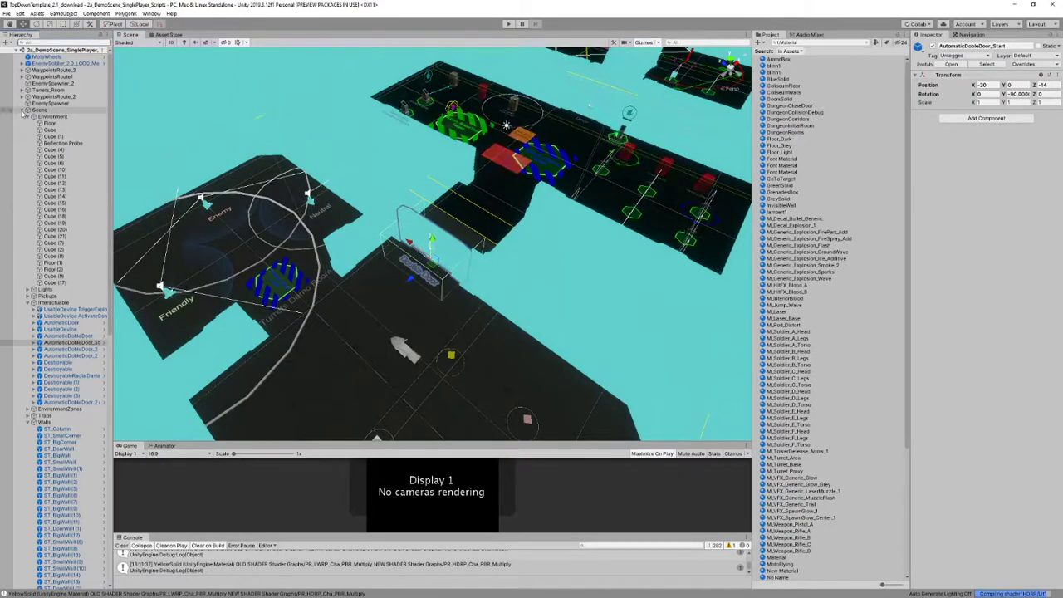
click(23, 111)
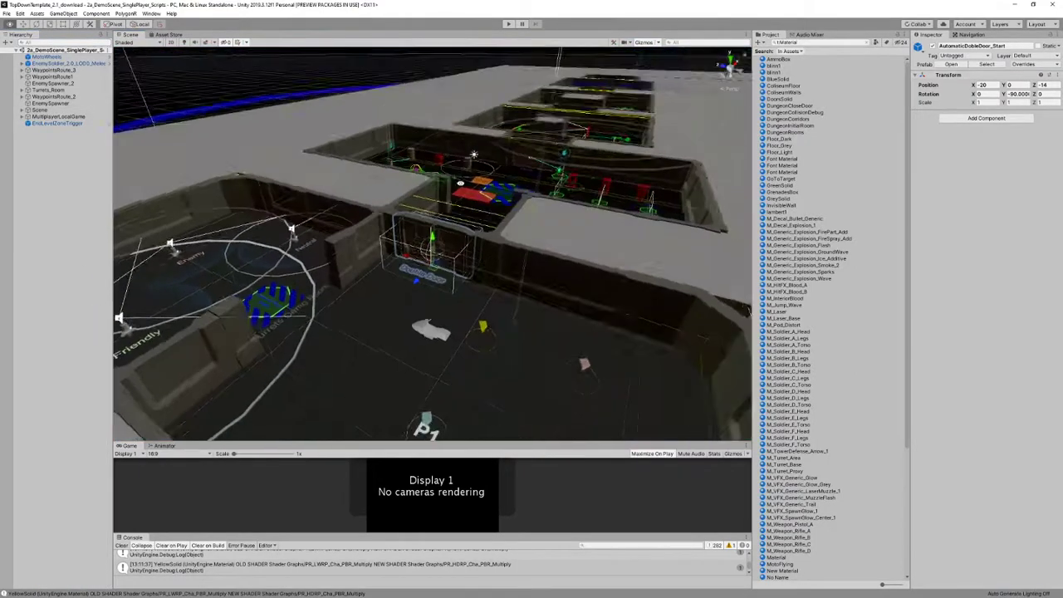
alt+drag(460, 183, 390, 208)
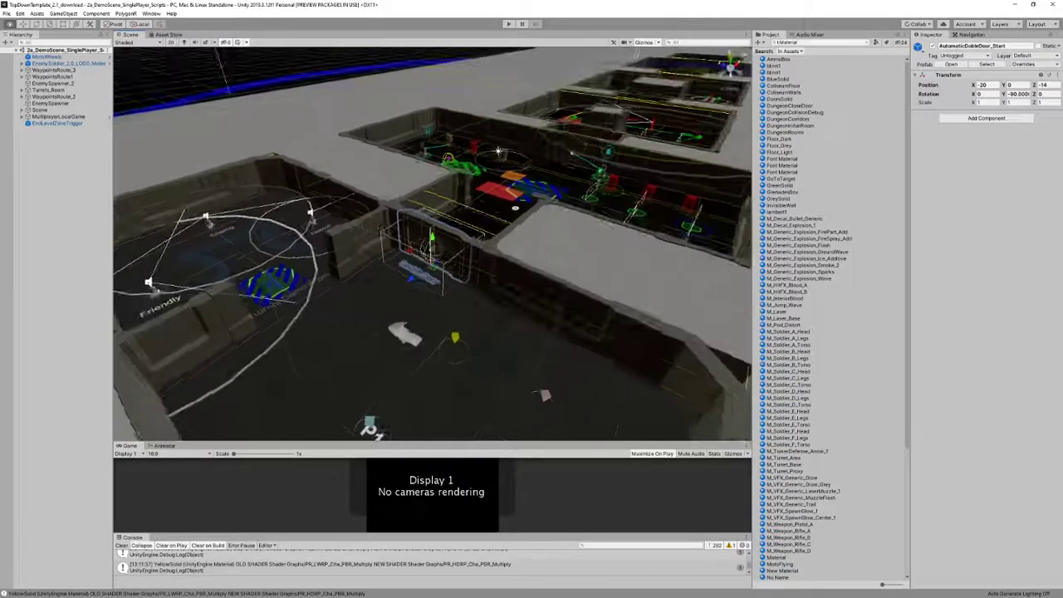
click(22, 110)
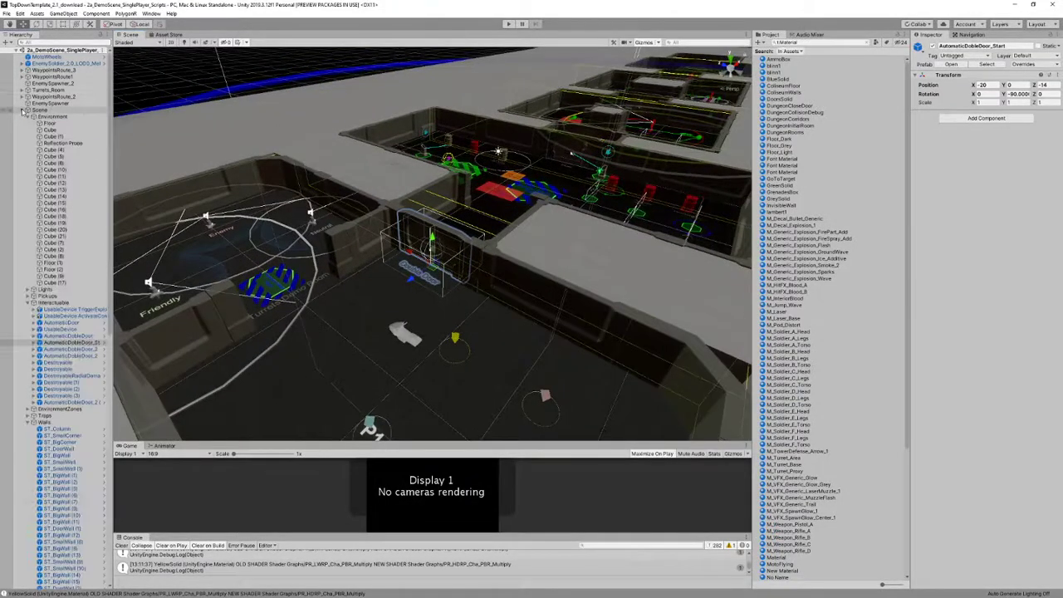
click(28, 117)
click(28, 123)
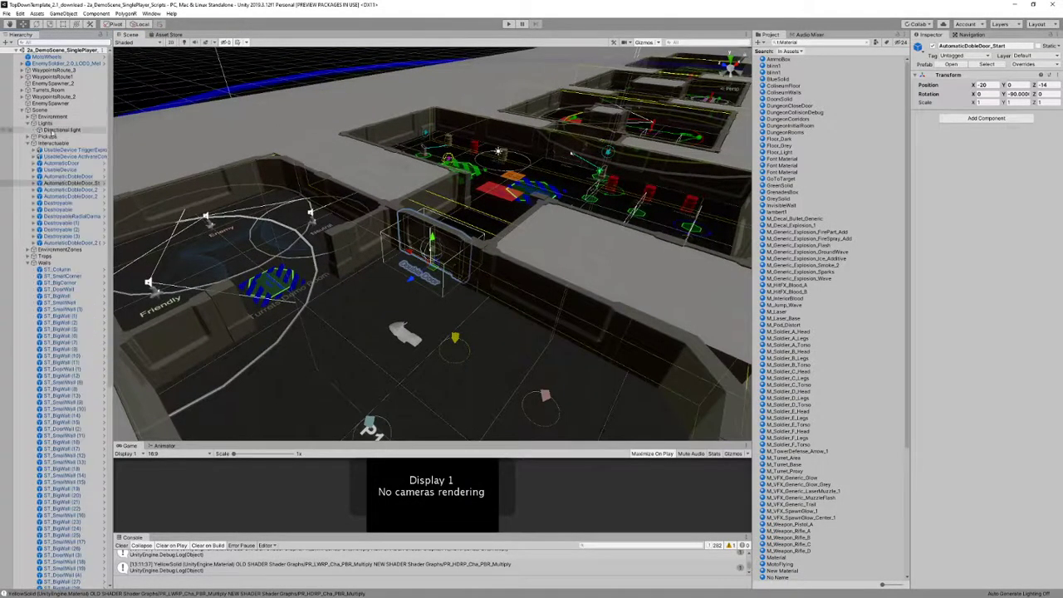
click(47, 131)
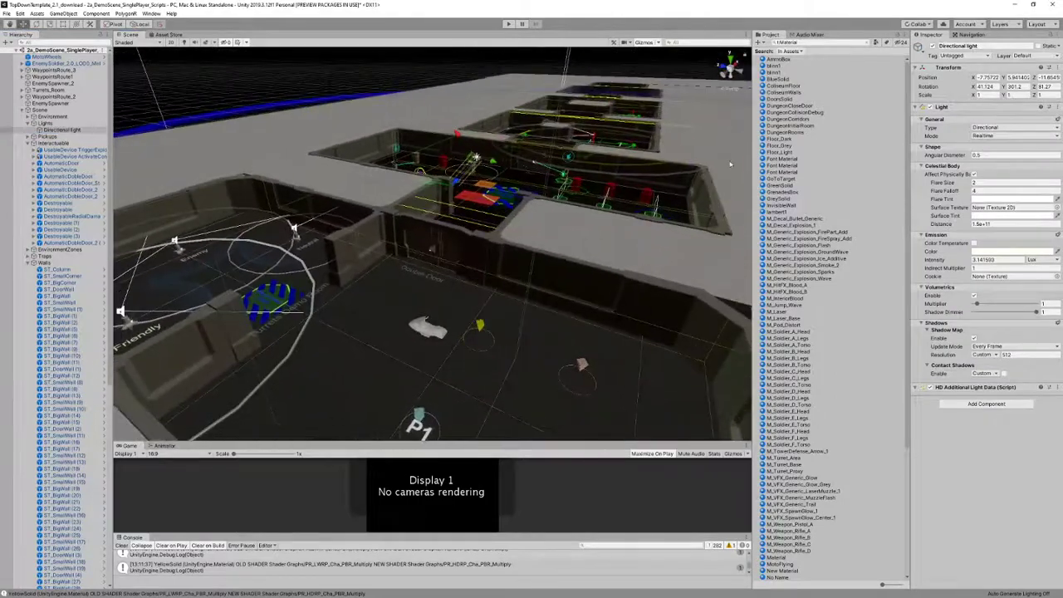
Step: Test the Directional light by switching it and its shadow map off and on, and try the On Enable update mode before restoring Every Frame
click(931, 107)
click(932, 107)
alt+drag(572, 223, 516, 205)
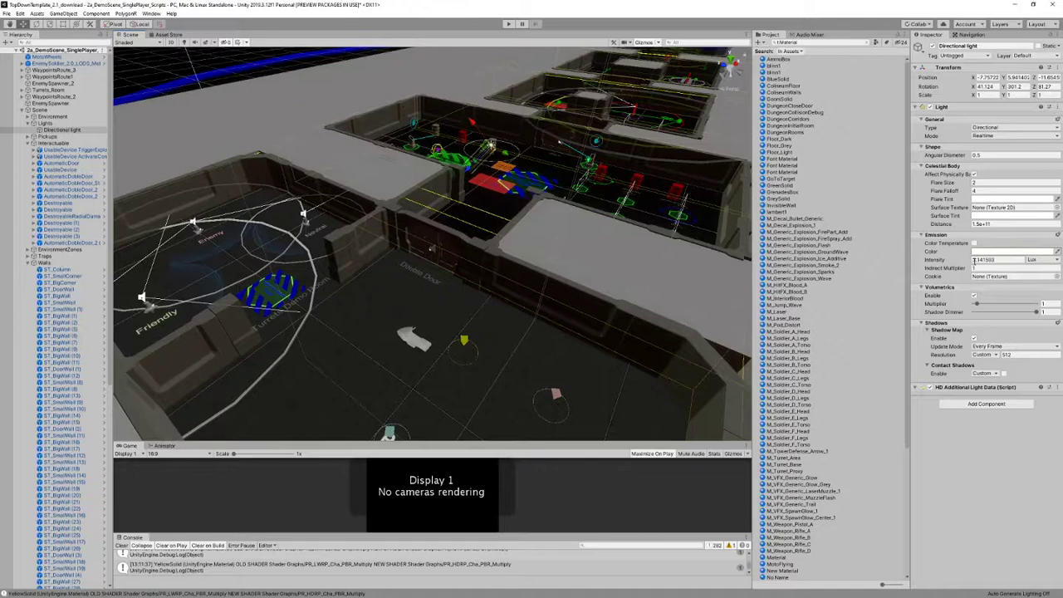
click(975, 339)
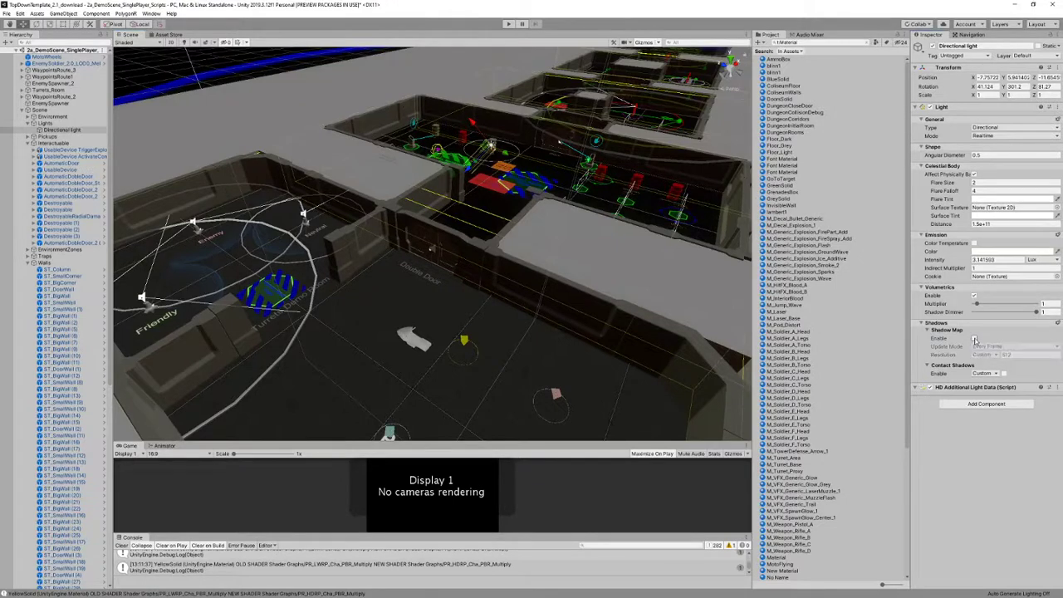
click(975, 339)
click(991, 346)
click(997, 366)
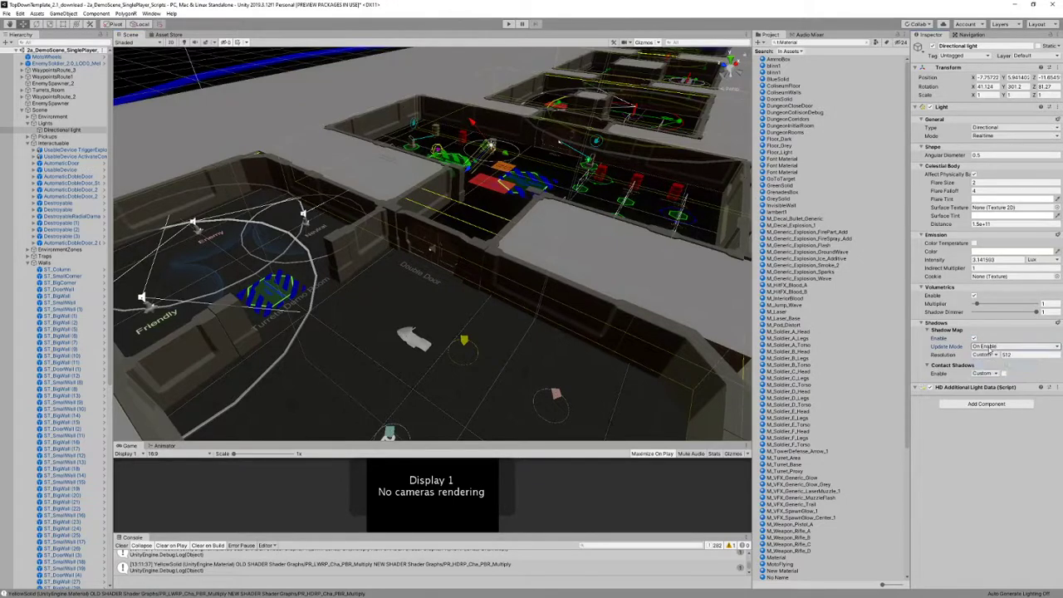
click(993, 347)
click(995, 357)
Step: Turn on scene lighting in the Scene view and compare the level with the Directional light's shadow map off and on
alt+drag(541, 289, 445, 251)
click(185, 42)
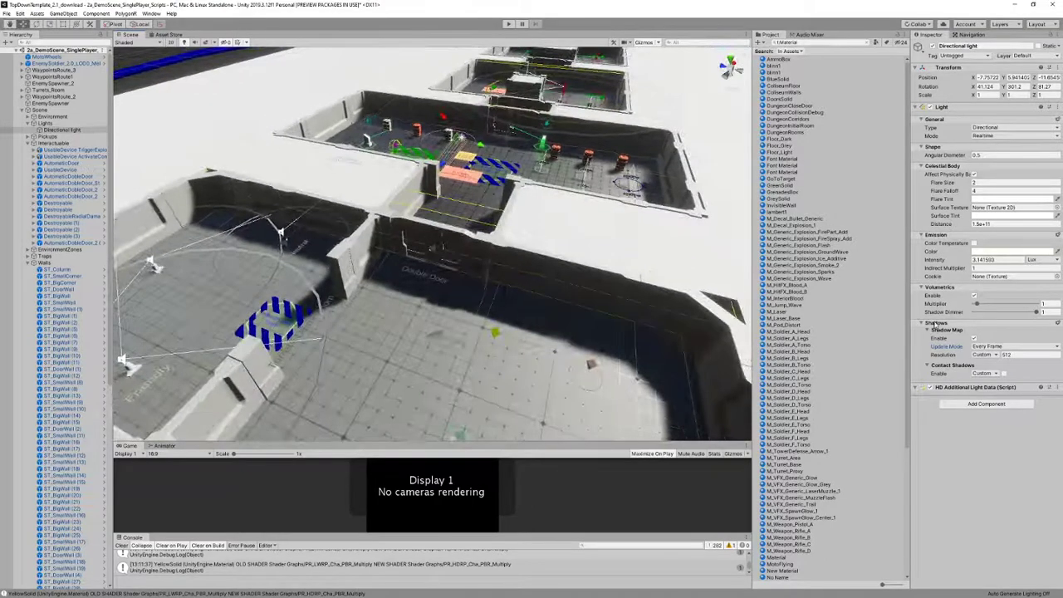
click(975, 339)
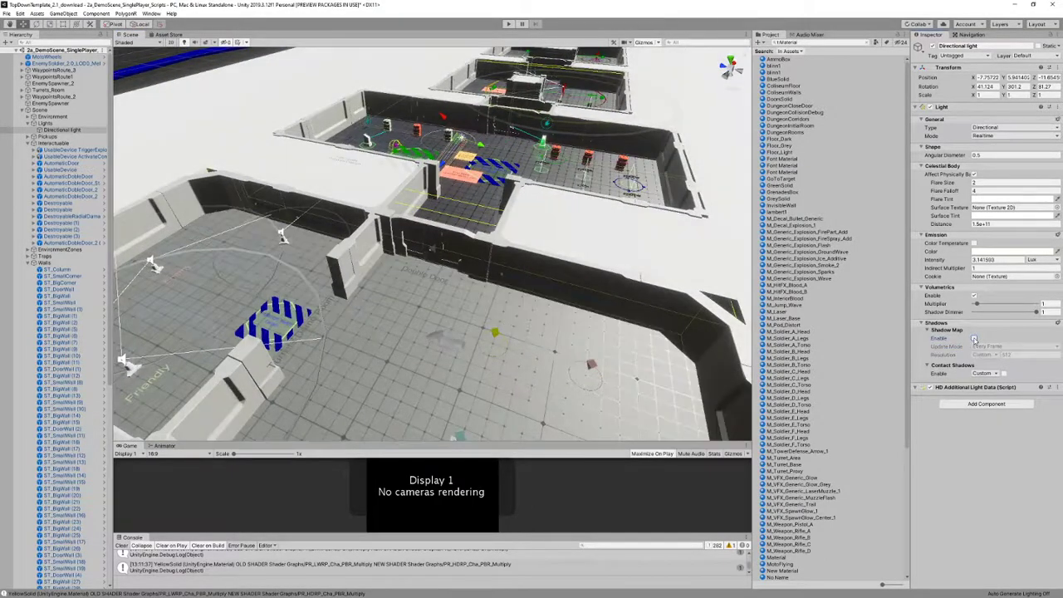
click(974, 339)
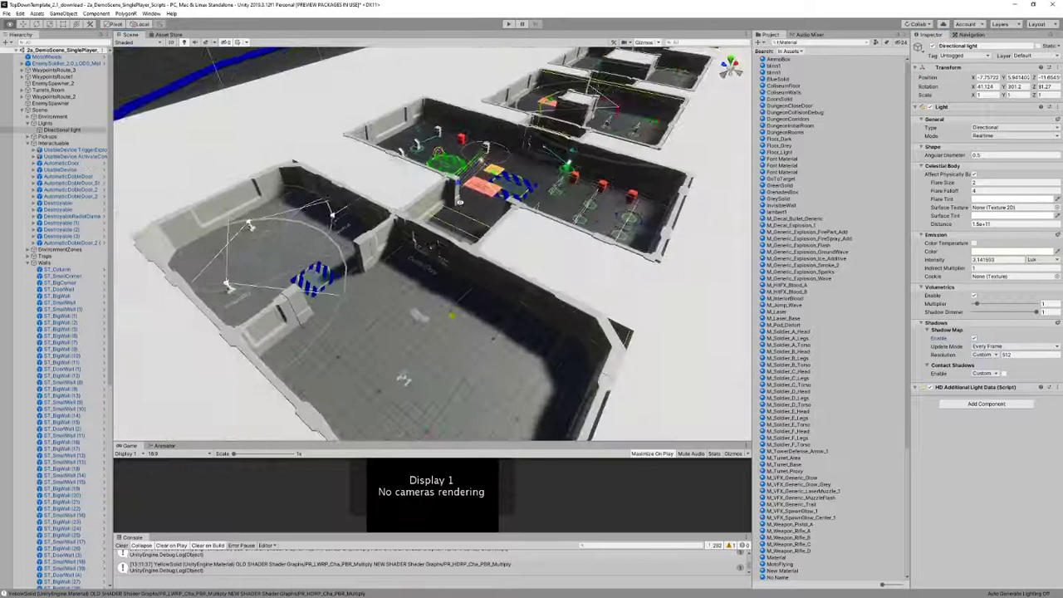
right_drag(461, 202, 467, 197)
key(w)
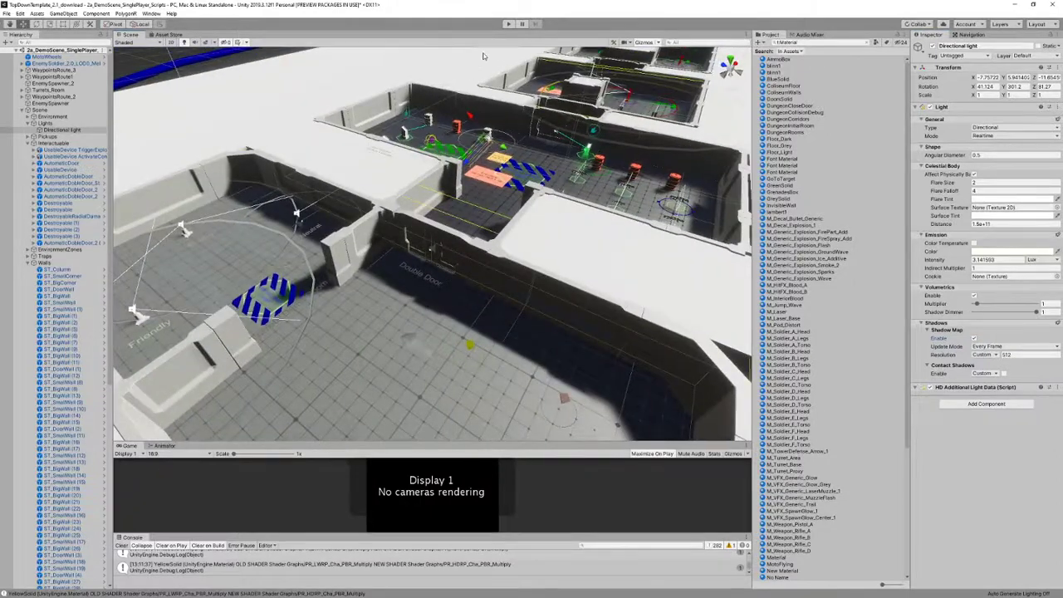
Step: Start play-testing the HDRP level, fire the rifle and walk the soldier into the Double Door opening
click(510, 24)
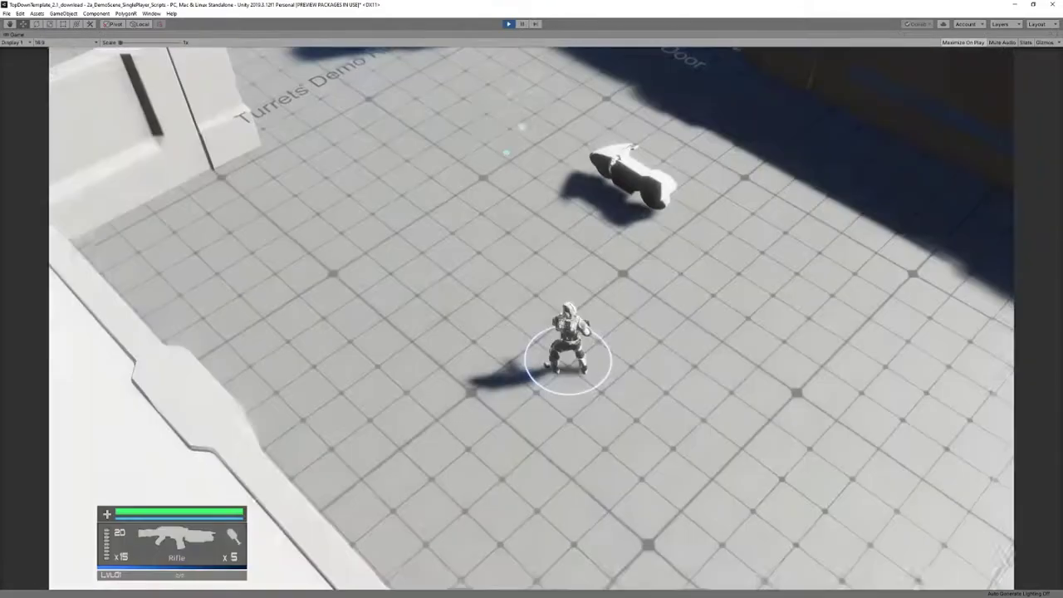
mouse_move(342, 253)
mouse_down()
mouse_move(320, 275)
mouse_move(322, 252)
mouse_up()
key(w)
key(w)
click(565, 167)
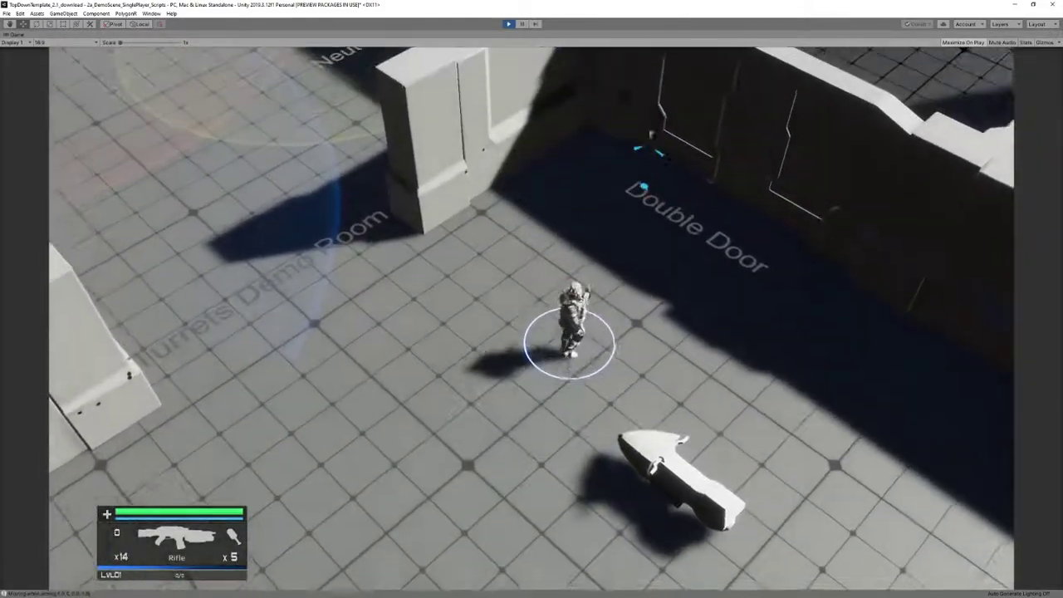
key(d)
key(w)
key(d)
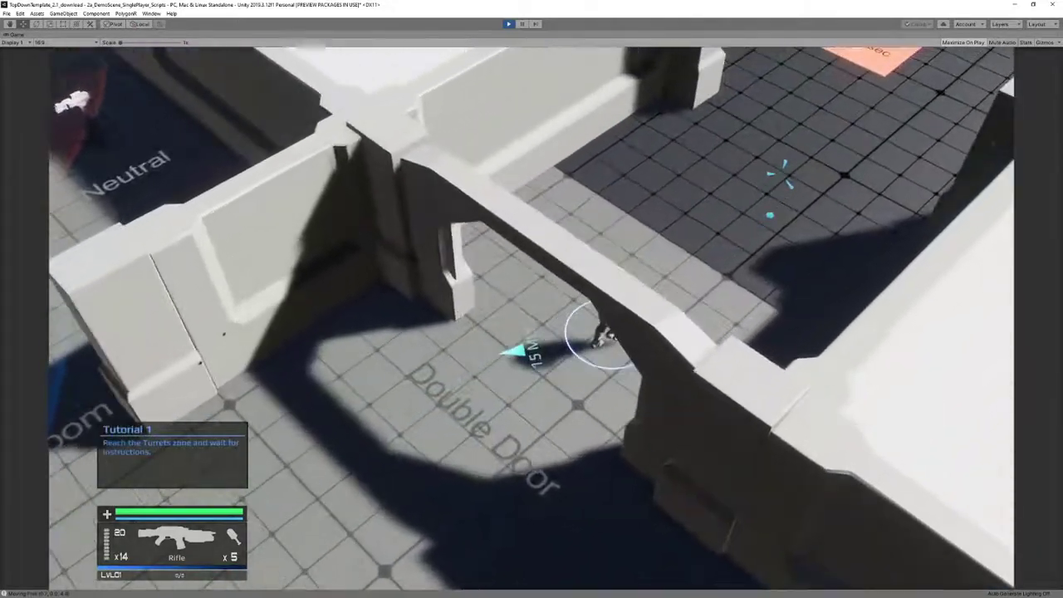
key(w)
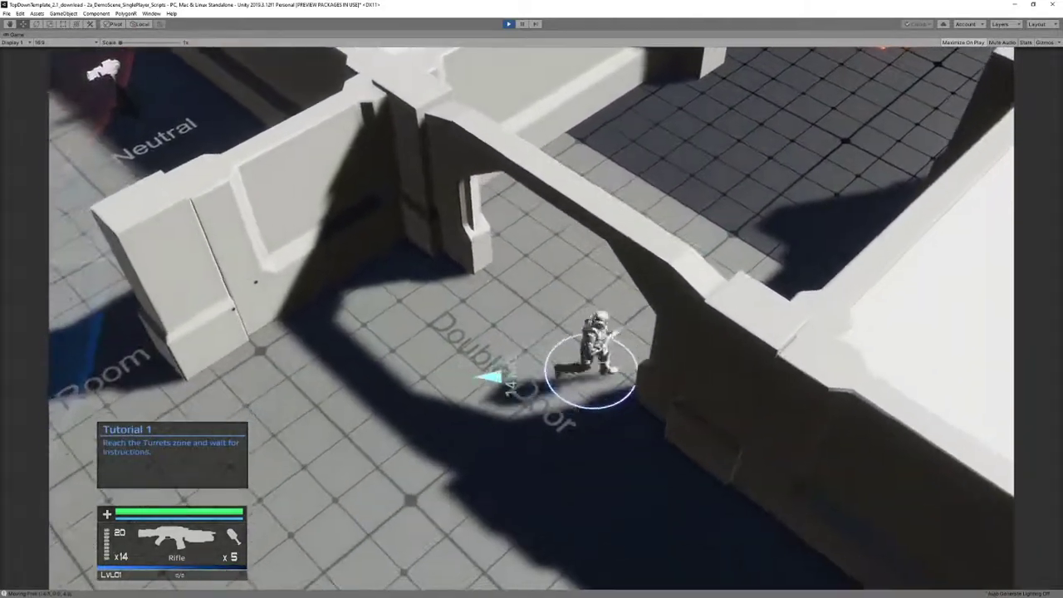
Step: Move the soldier back and forth through the doorway, advance past the damage Trap Zone and fire toward the Door Interruptor
key(a)
key(s)
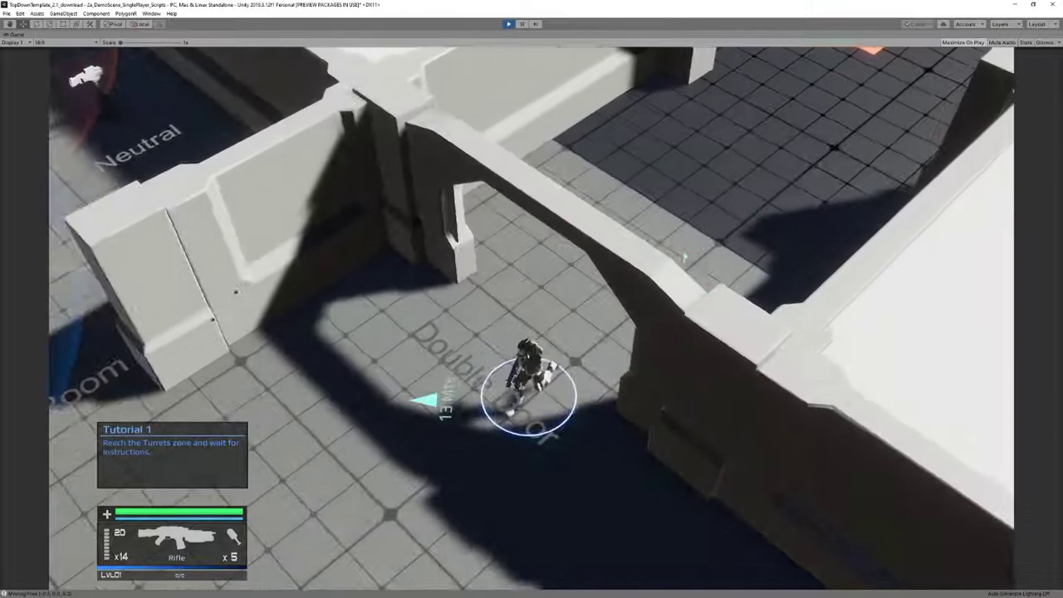
key(w)
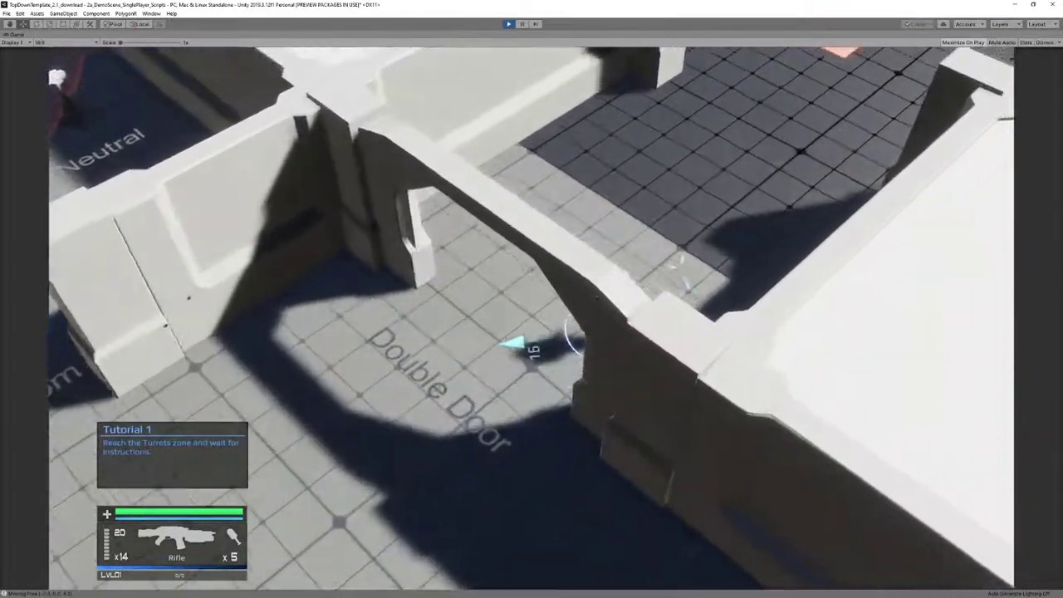
key(w)
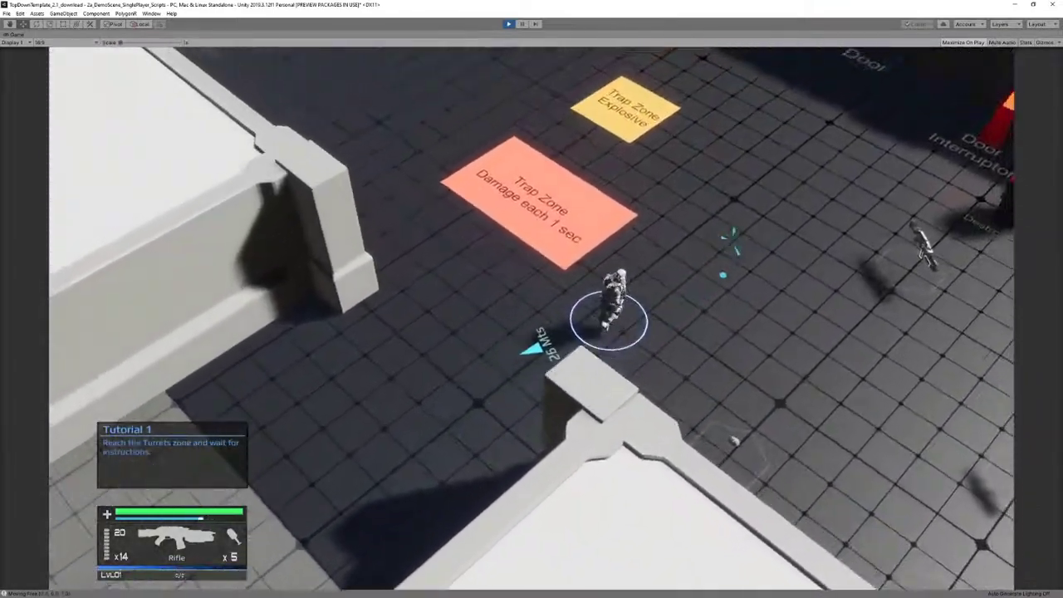
key(w)
key(d)
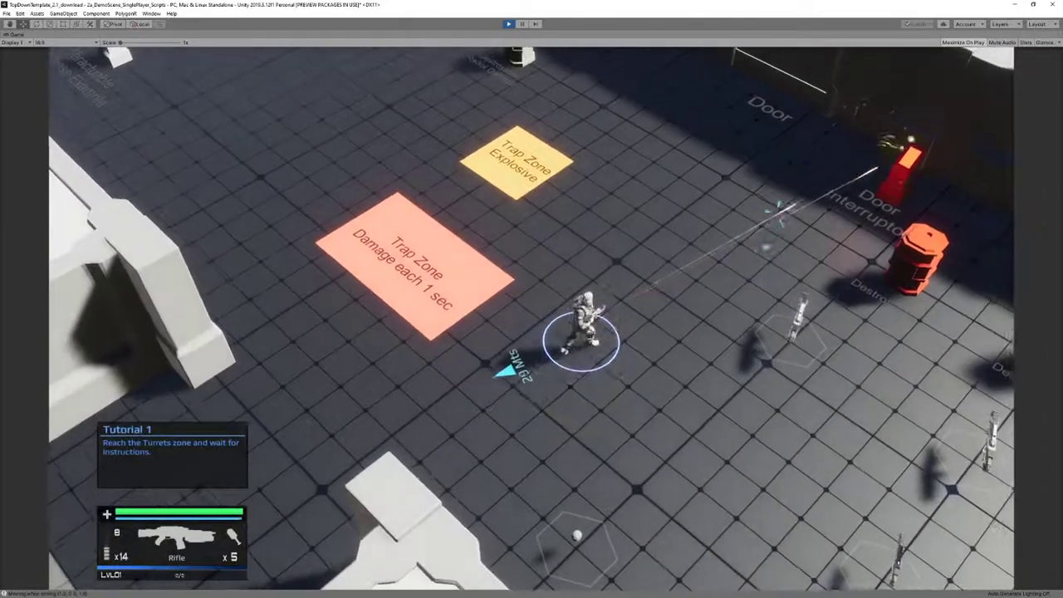
Step: Return the soldier through the Double Door to the starting room, fire at its wall, and stop playing
key(s)
key(a)
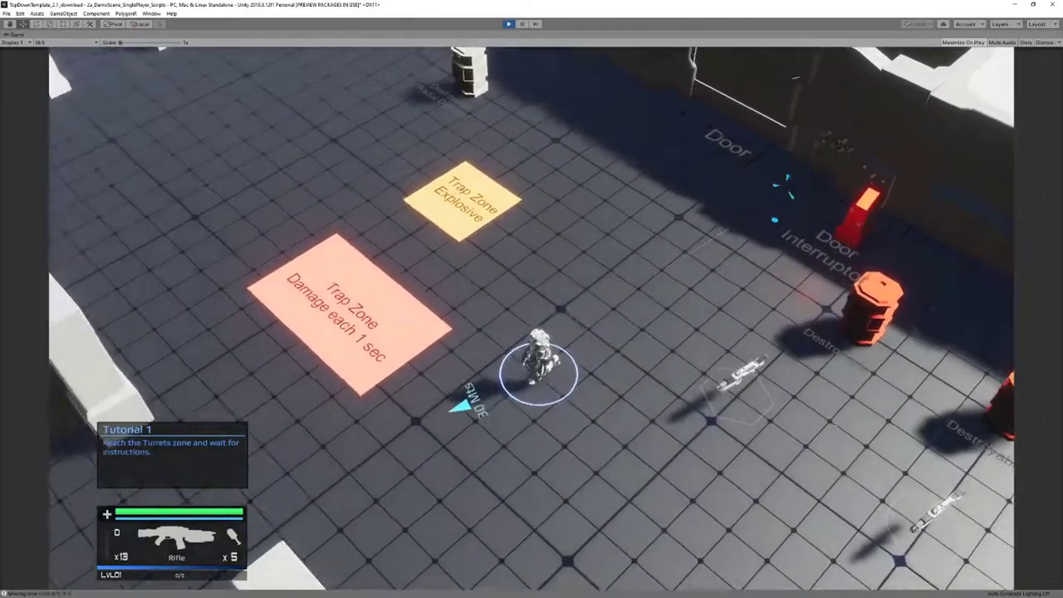
key(a)
key(s)
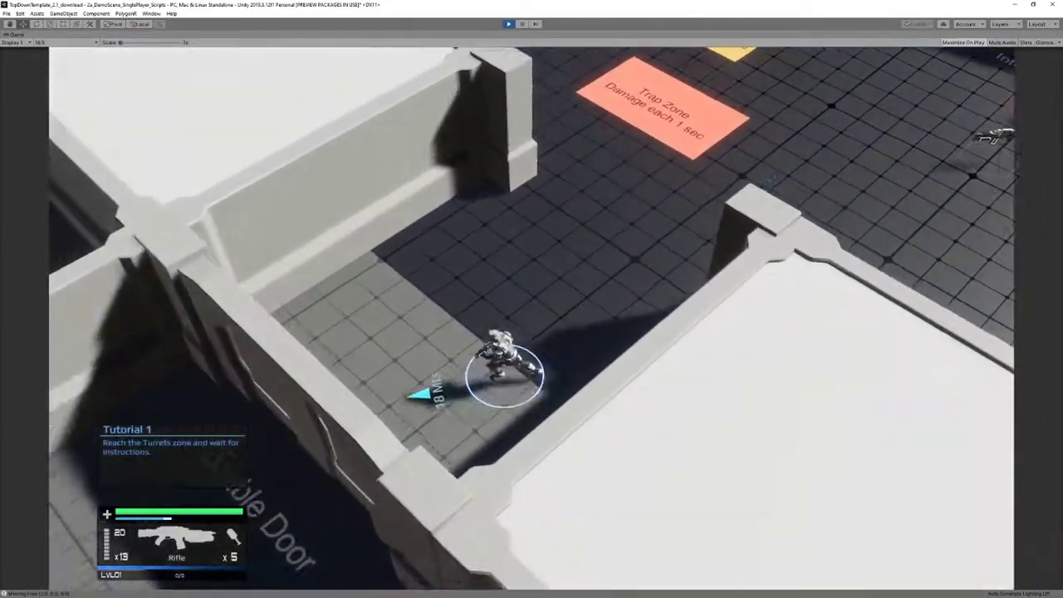
key(s)
key(a)
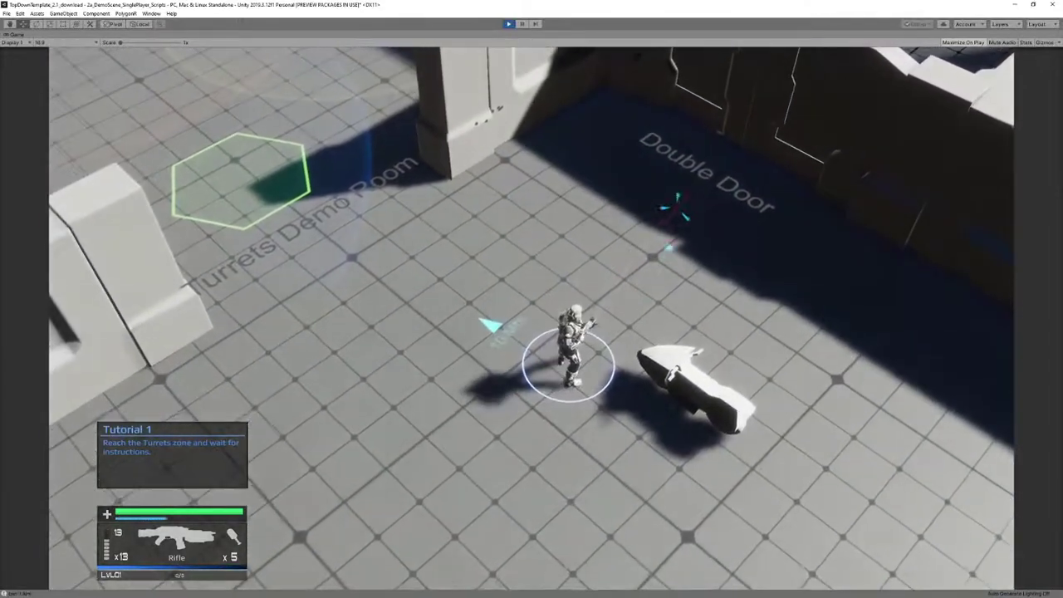
mouse_move(677, 209)
mouse_down()
mouse_move(679, 154)
mouse_move(645, 136)
mouse_up()
key(w)
key(d)
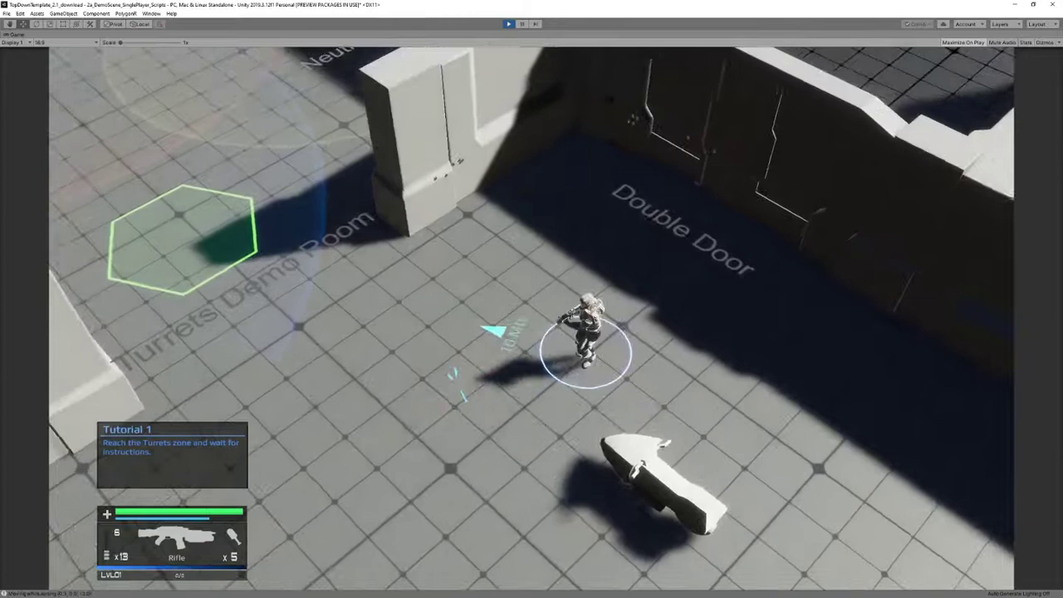
key(a)
key(s)
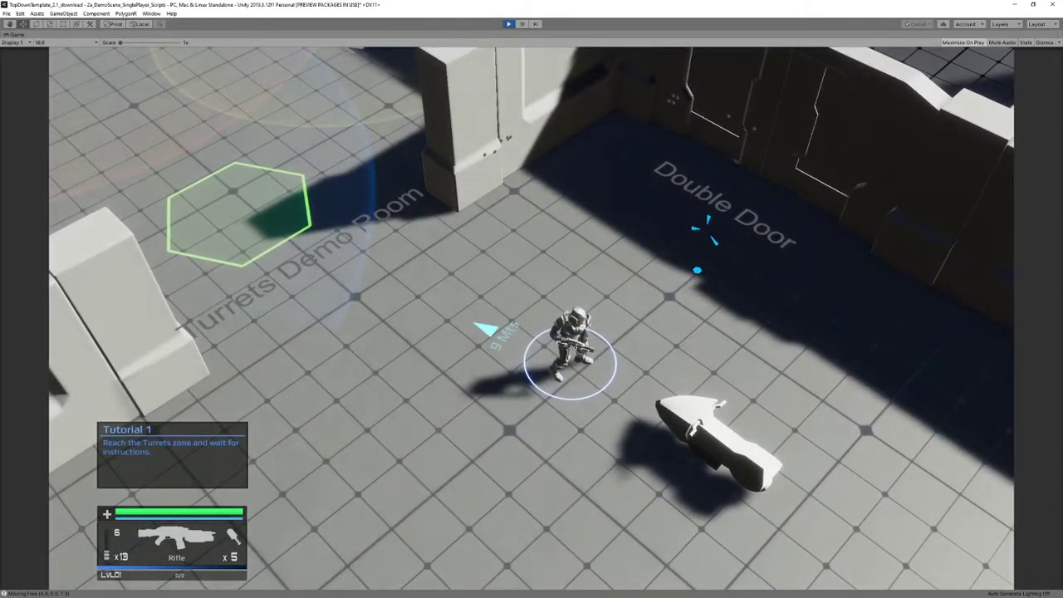
click(508, 25)
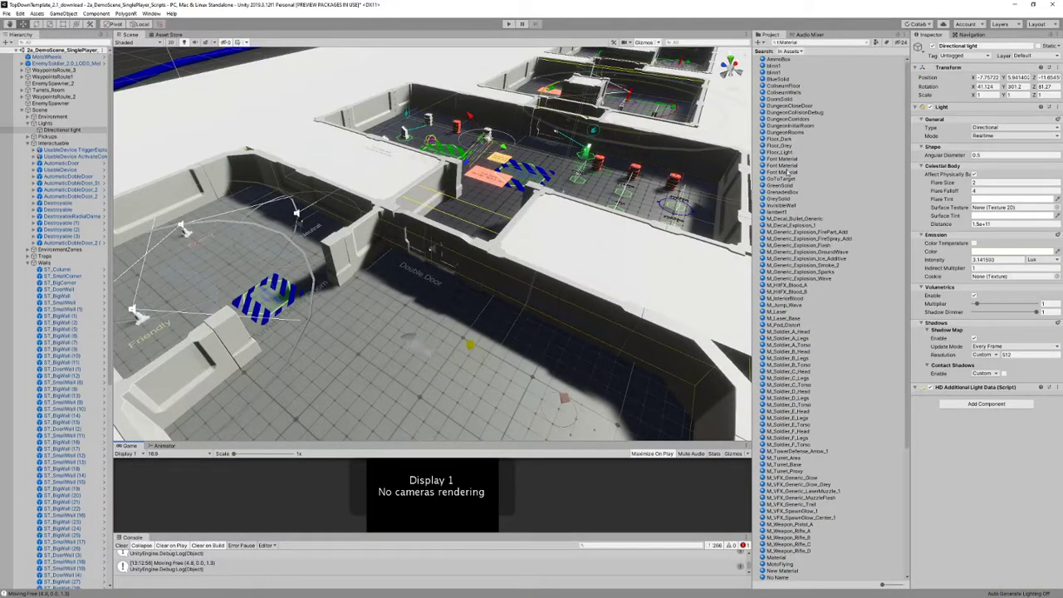
Step: Widen the Project search to all locations and remove its Material type filter
click(798, 51)
click(811, 61)
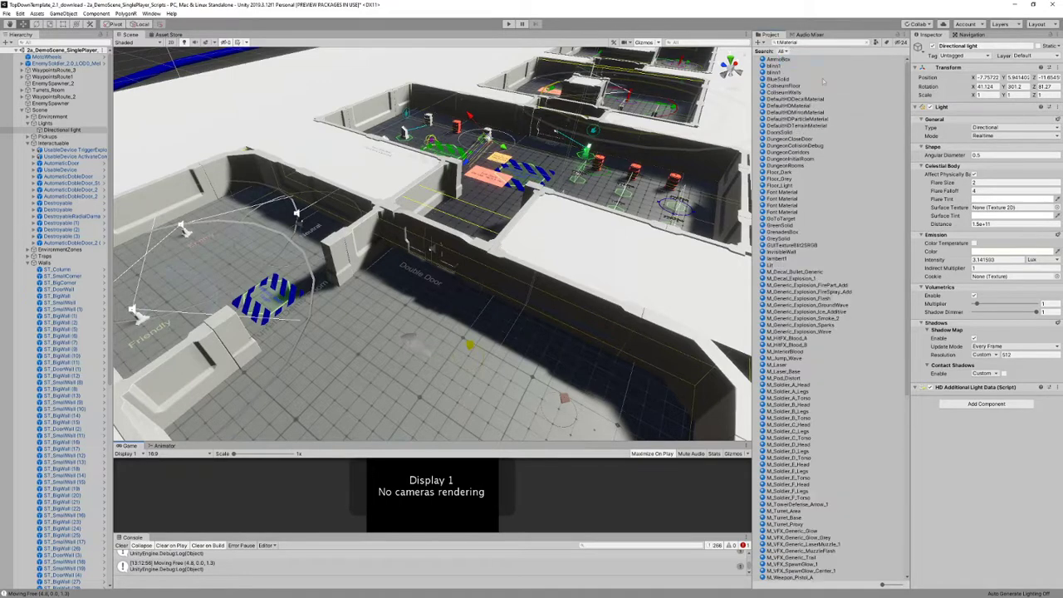
click(876, 42)
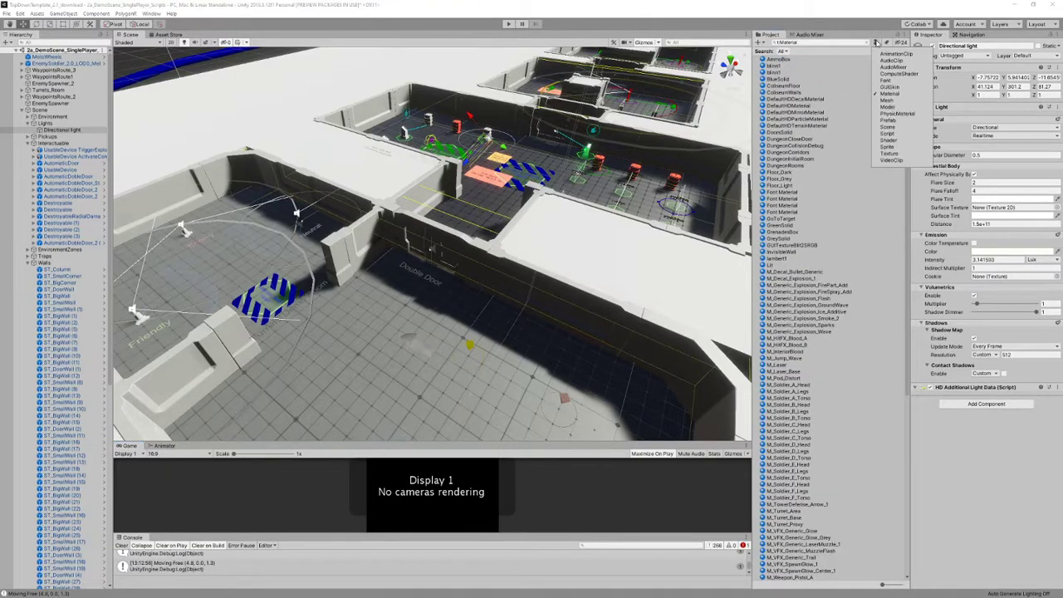
click(891, 95)
Step: Collapse the subfolders of ResourcesFiles, expand HDRPDefaultResources and select HDRenderPipelineAsset to show its settings
click(777, 119)
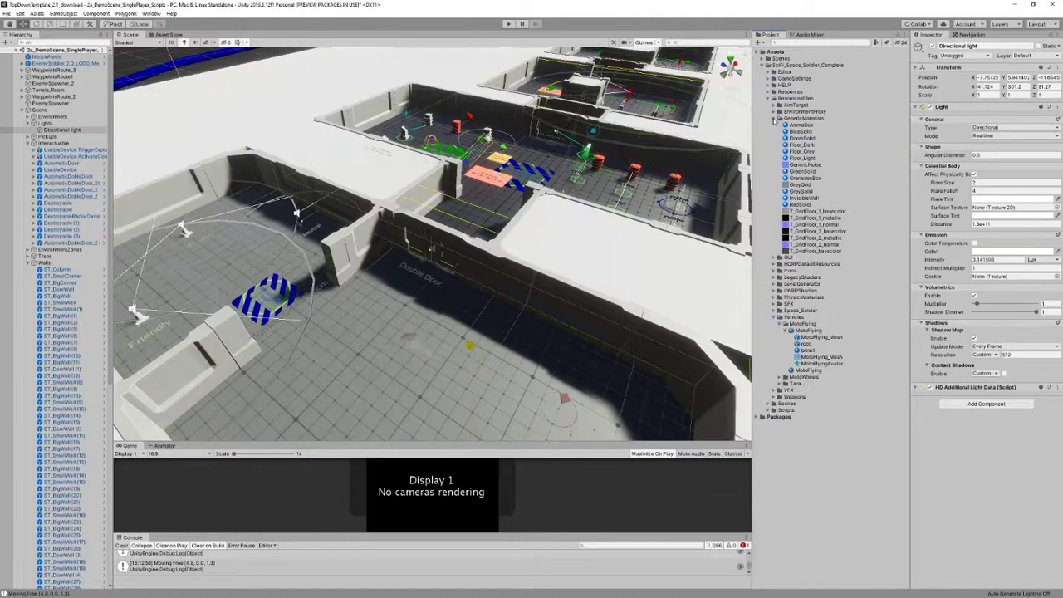
click(774, 184)
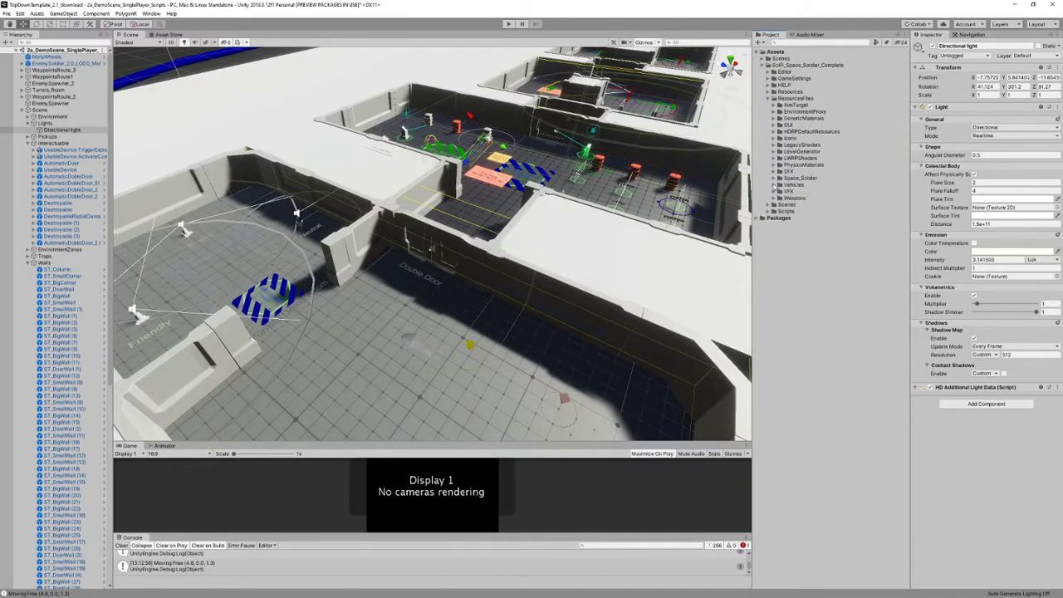
click(775, 159)
click(794, 99)
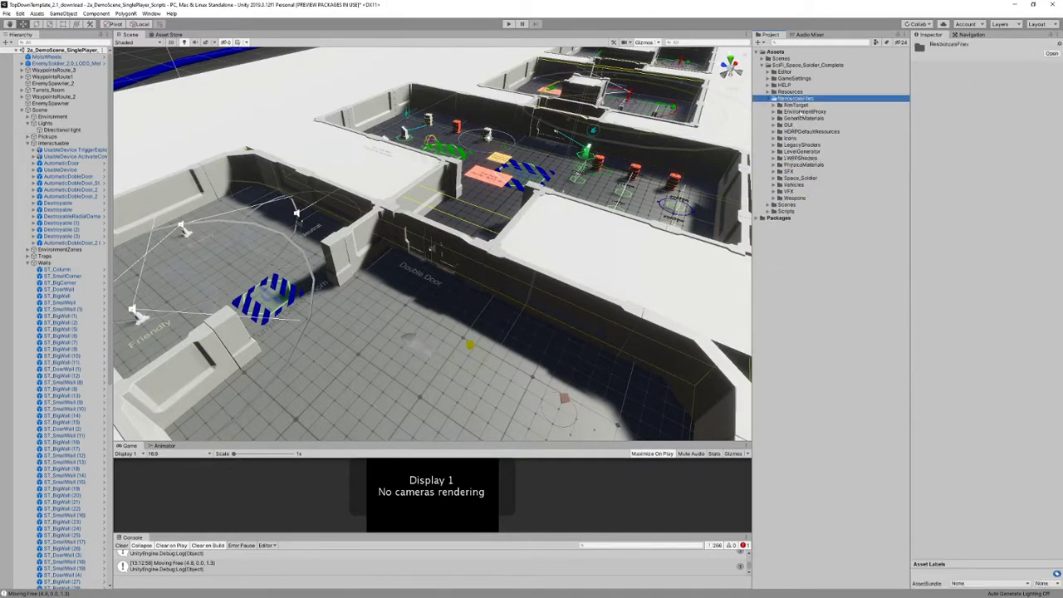
click(795, 133)
click(779, 133)
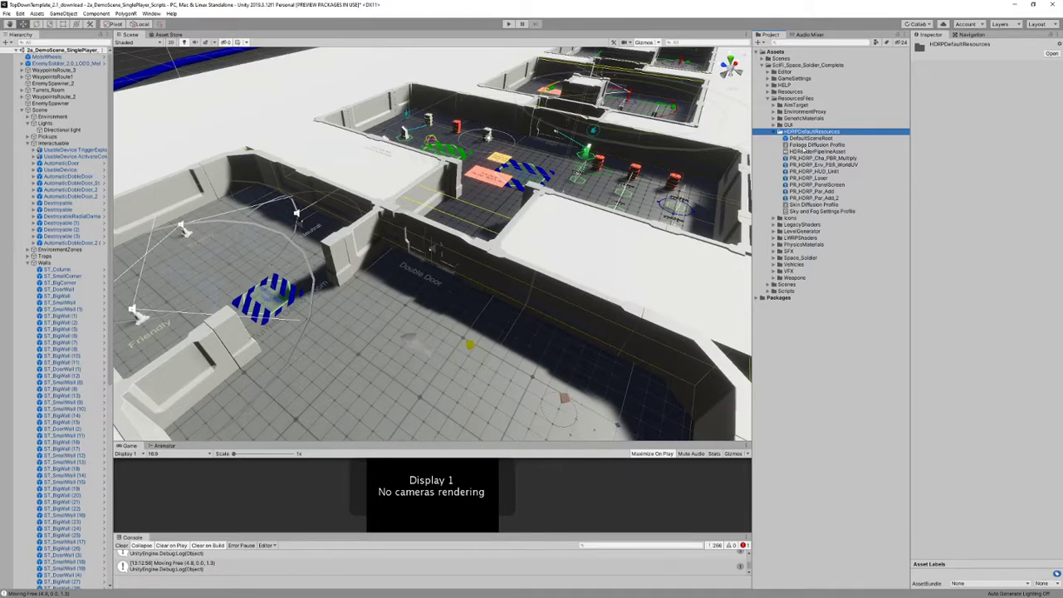
click(840, 152)
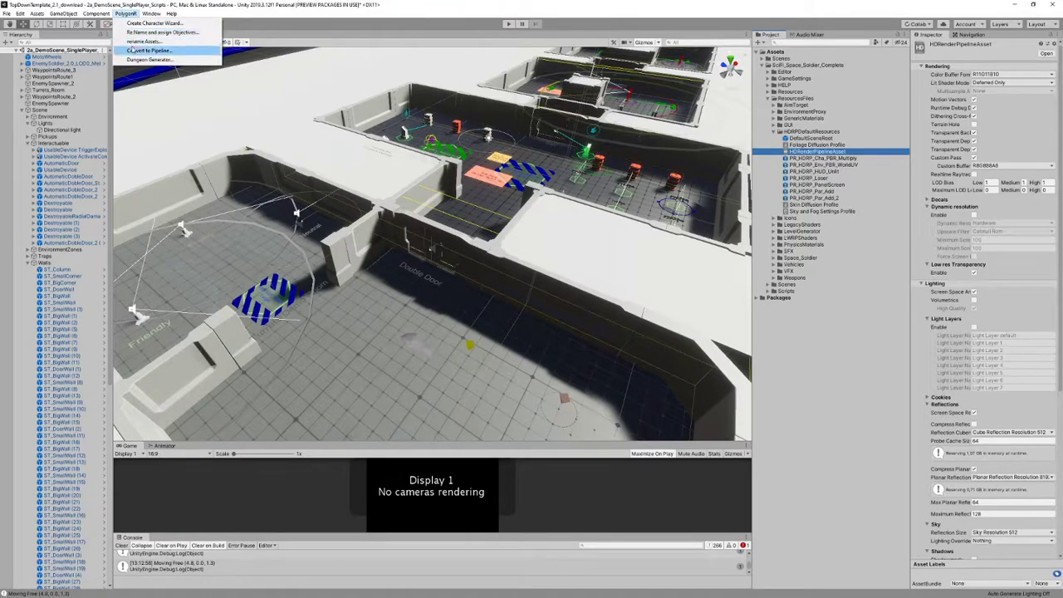
Step: Open the Convert to Pipeline tool with URP as the target pipeline and a Materials_to_convert size of 0
click(130, 50)
click(241, 214)
click(254, 233)
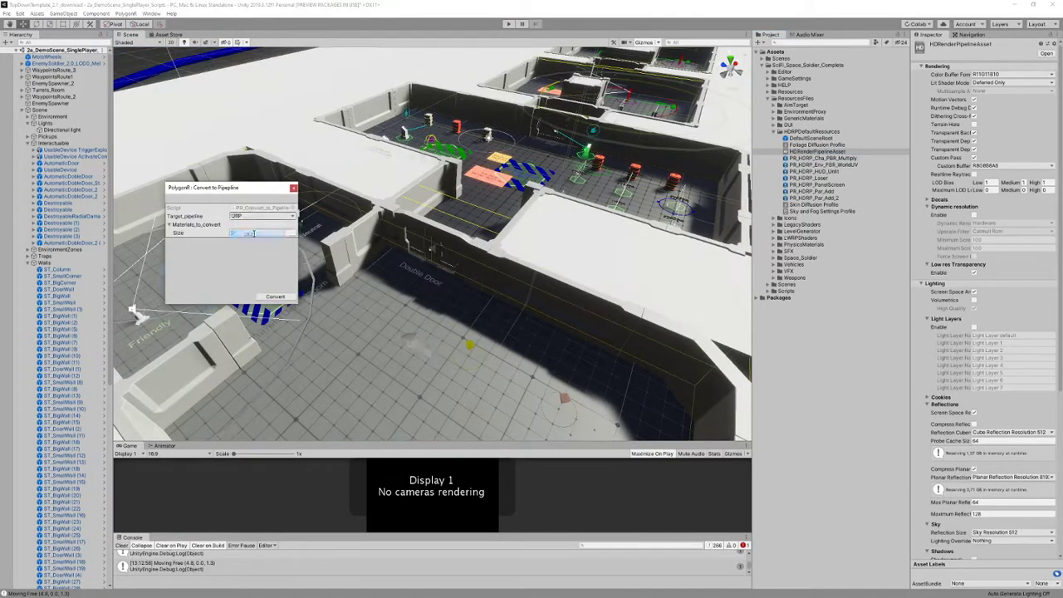
Step: Select the SciFi_Space_Soldier_Complete folder and filter the Project assets by the Material type
click(877, 43)
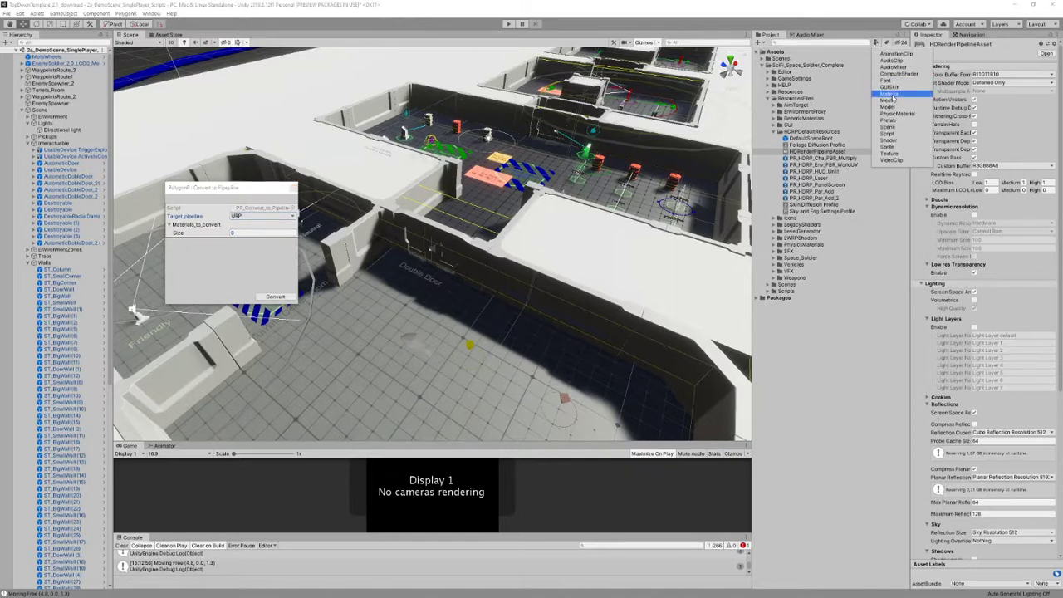
click(851, 65)
click(877, 43)
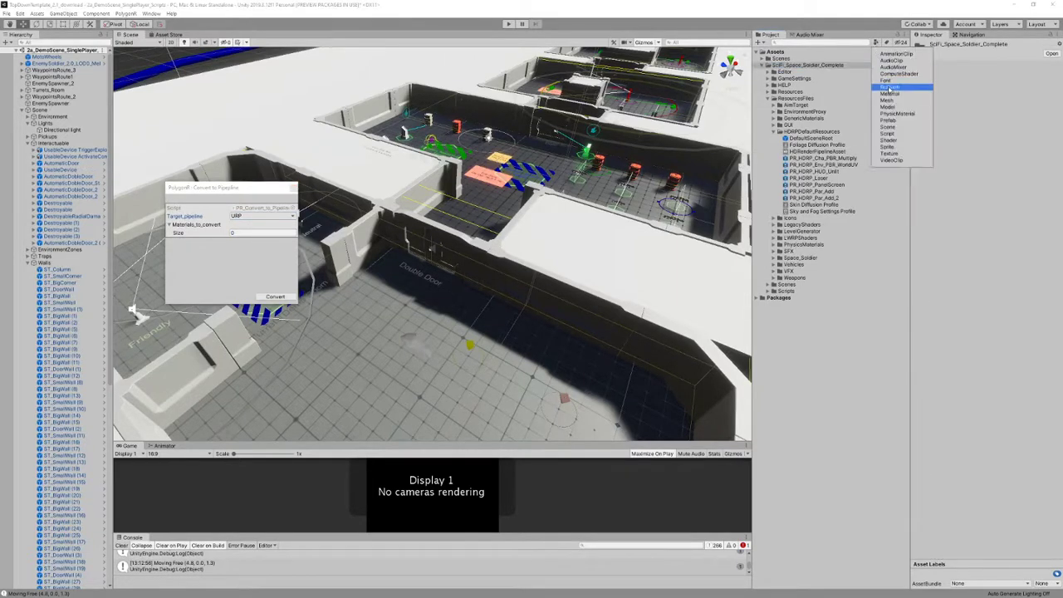
click(888, 93)
Step: Add all the filtered materials to the Materials_to_convert list and convert them to URP
click(779, 60)
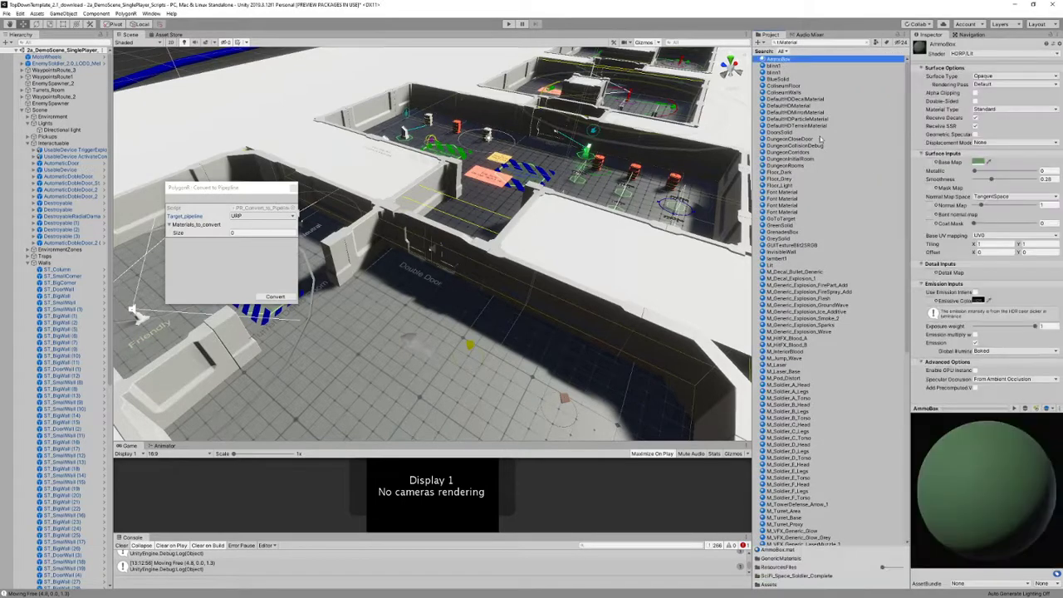
key(ctrl+a)
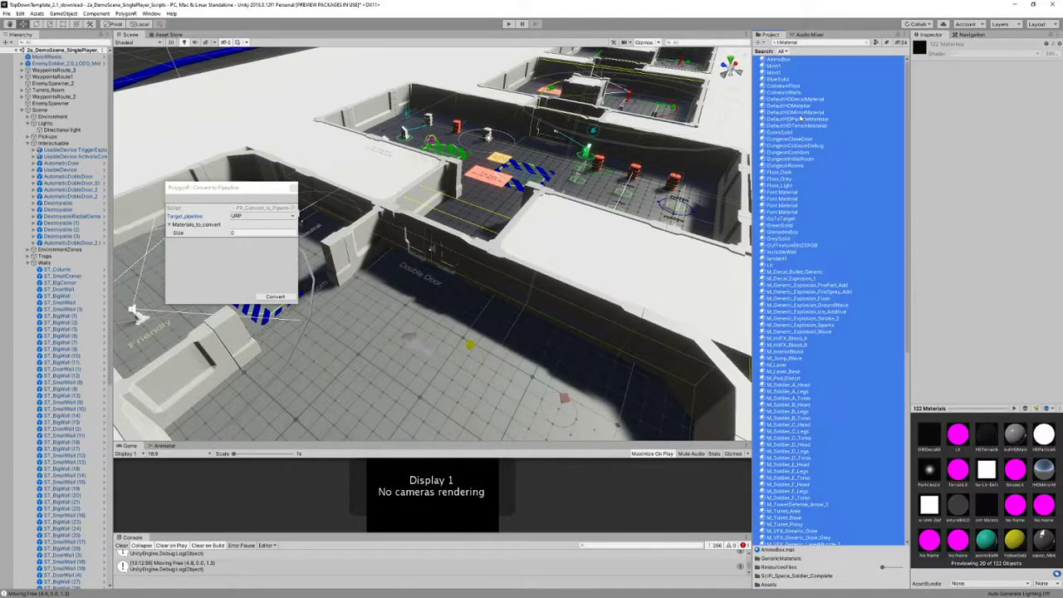
drag(473, 214, 208, 226)
click(267, 297)
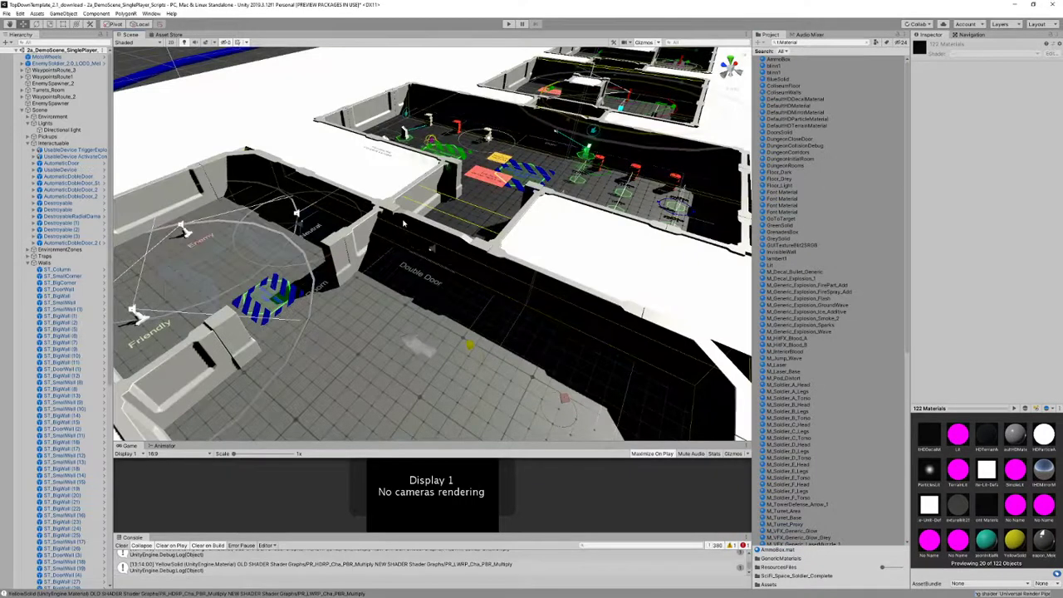